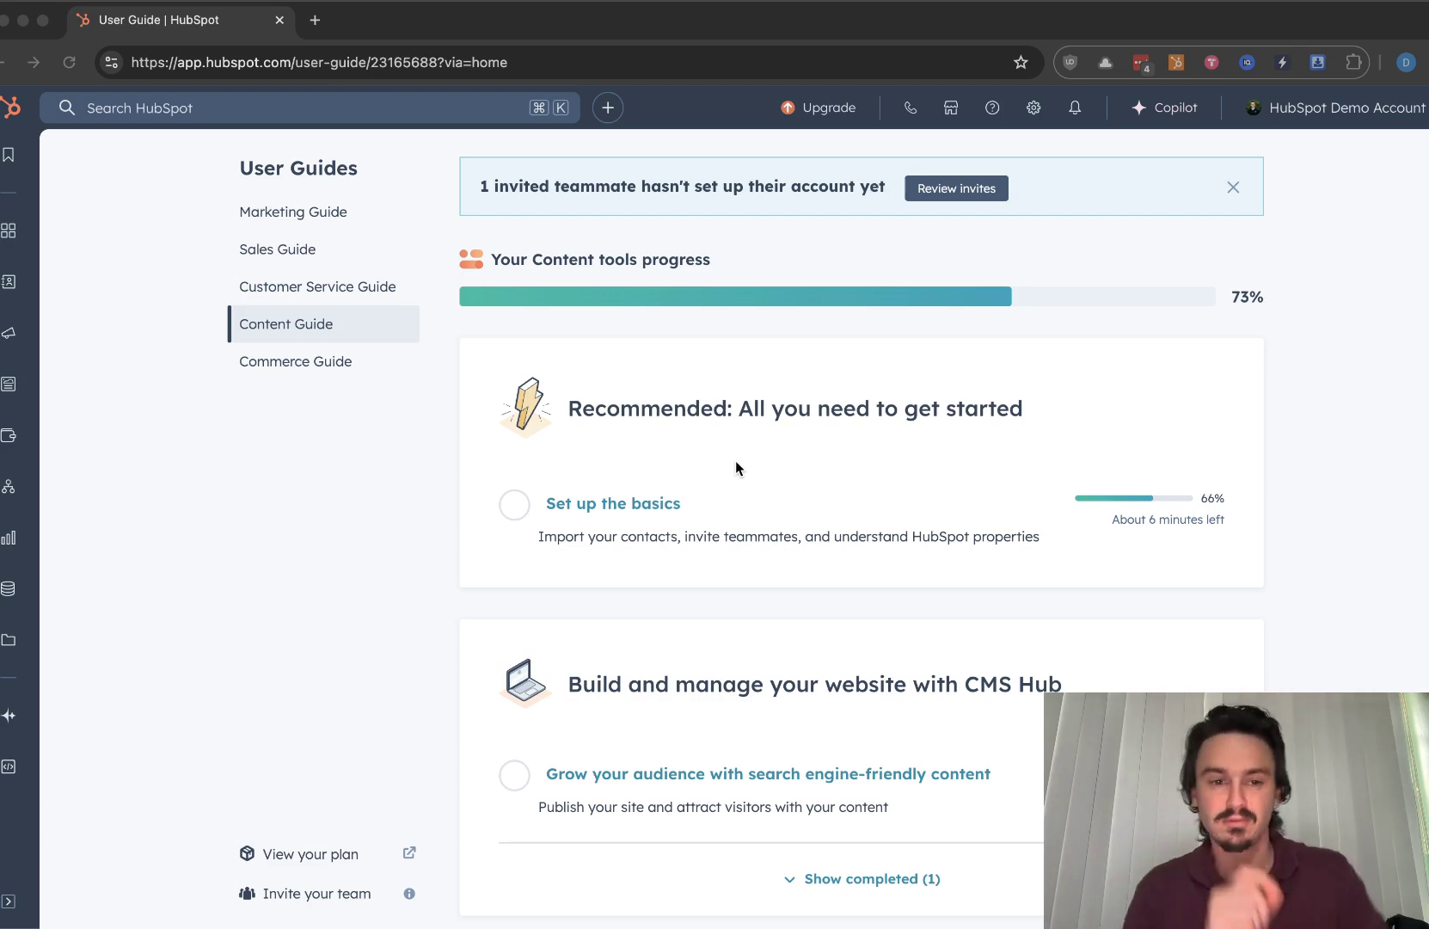
- Open the Datasets page under Data Management and look over the list of existing datasets
click(8, 590)
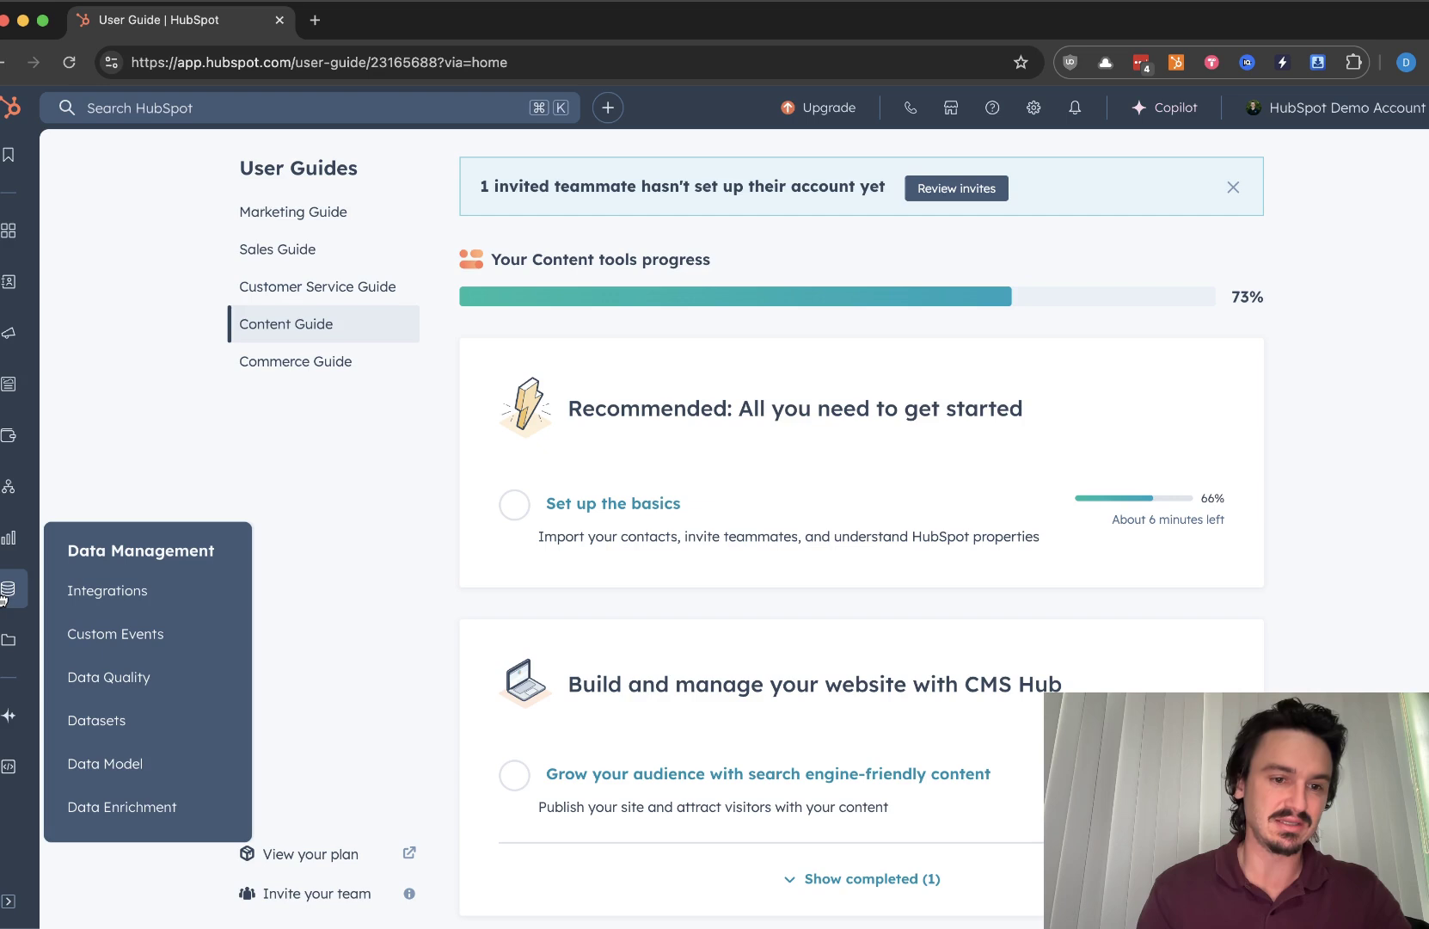
click(111, 733)
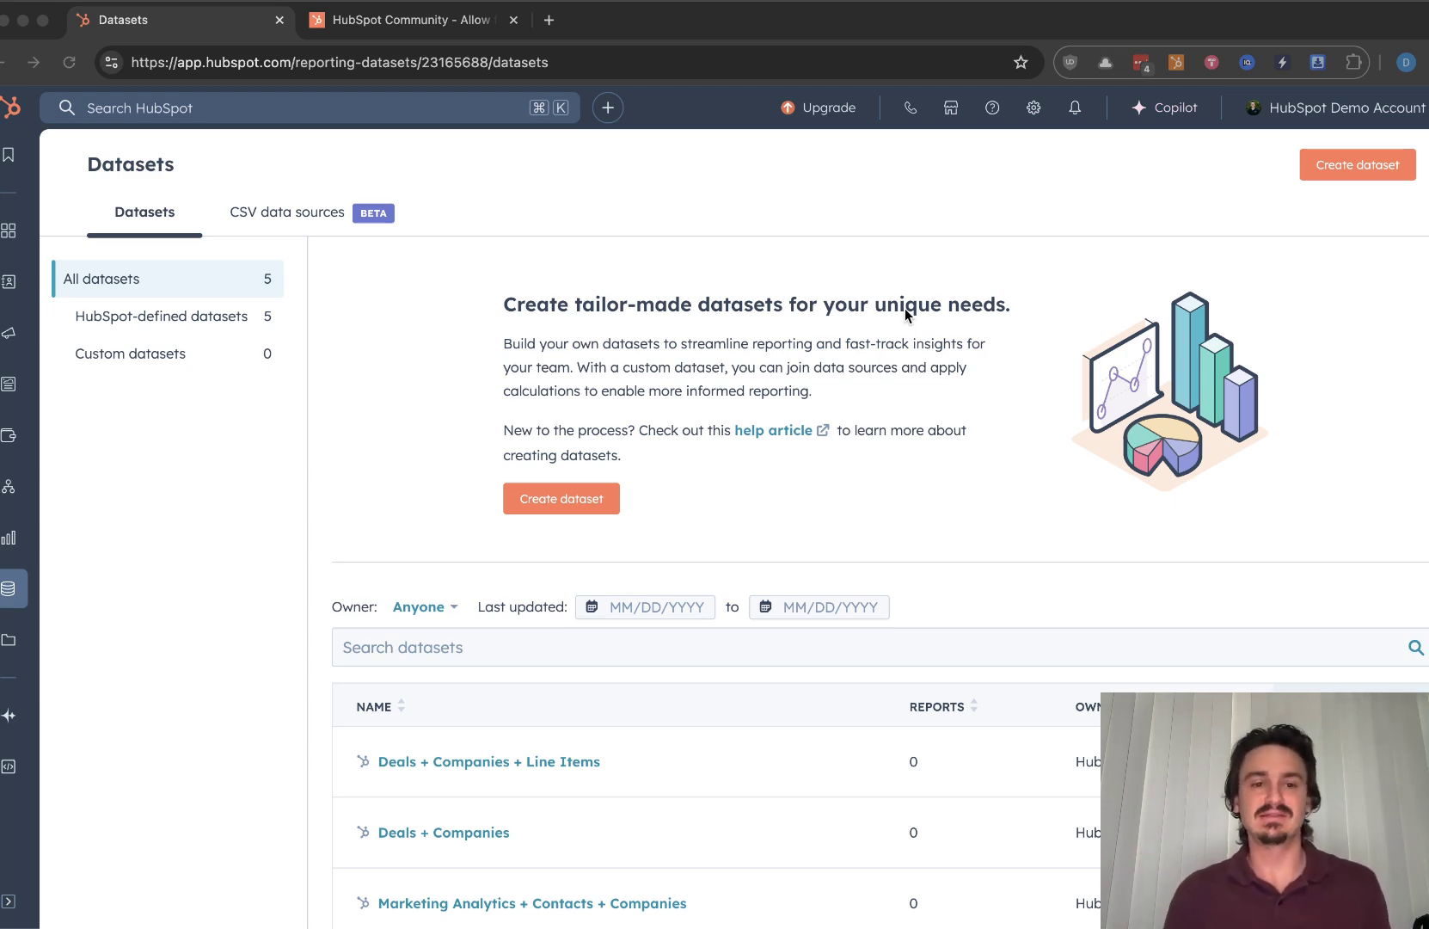
click(634, 213)
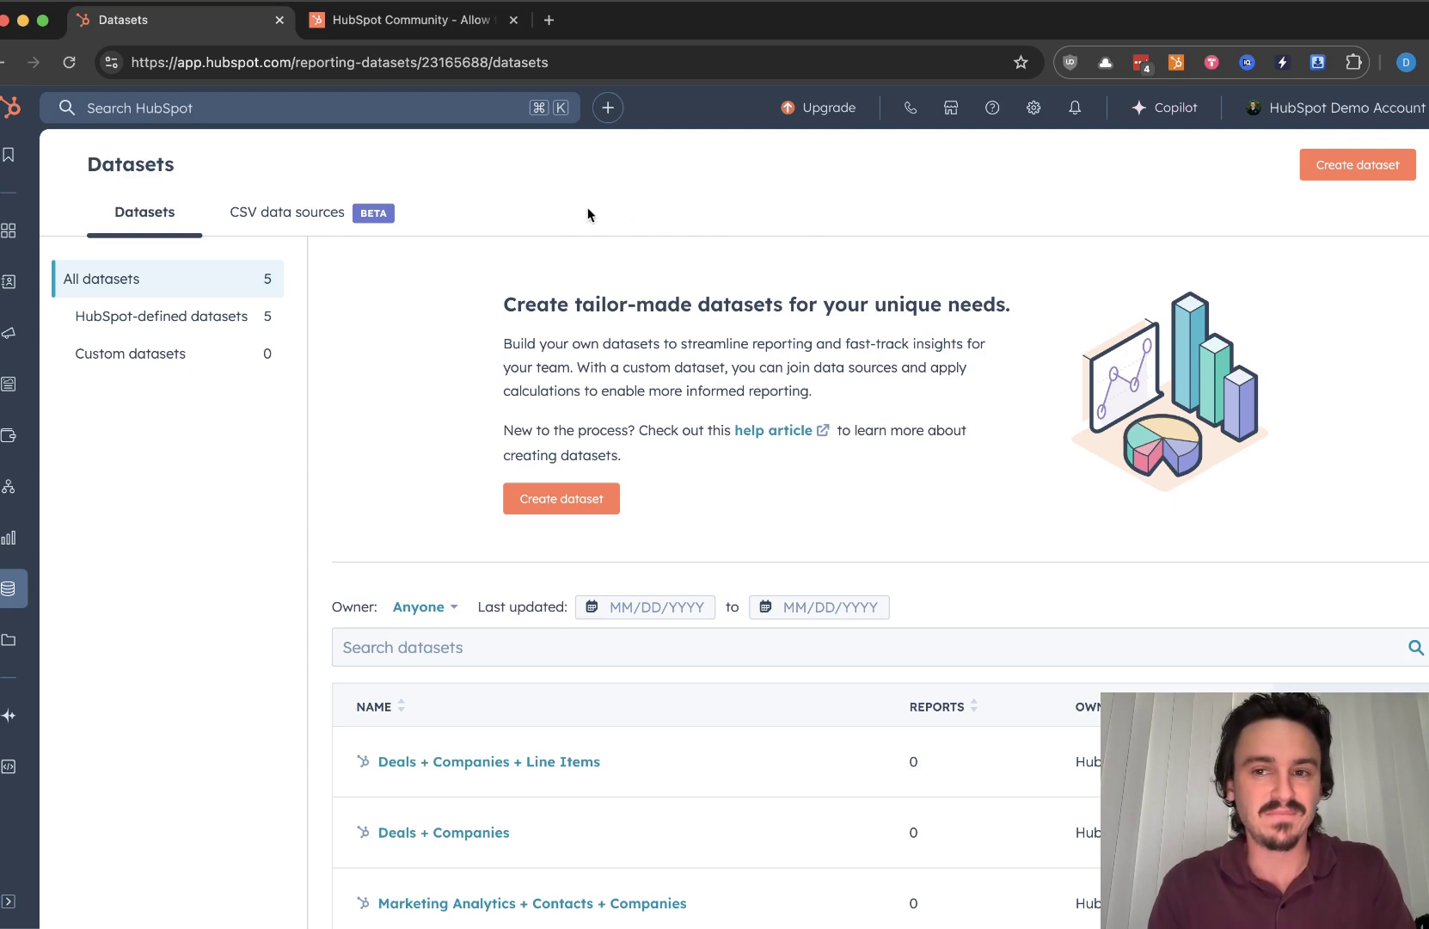
scroll(656, 725, down, 3)
scroll(658, 731, up, 3)
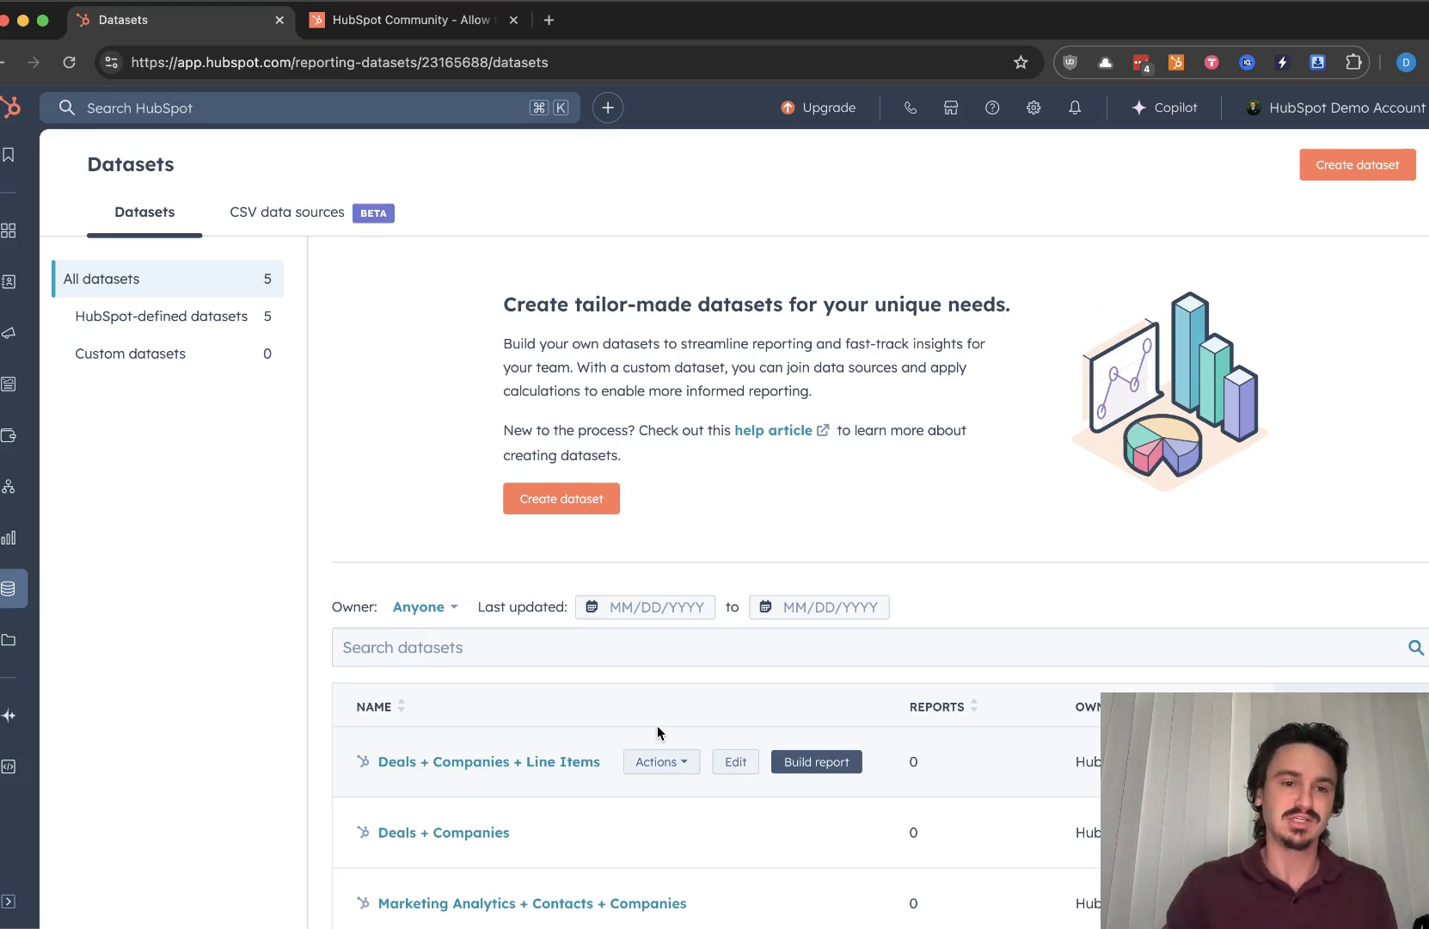
- Start a new dataset and open the selection of its primary data source
click(567, 507)
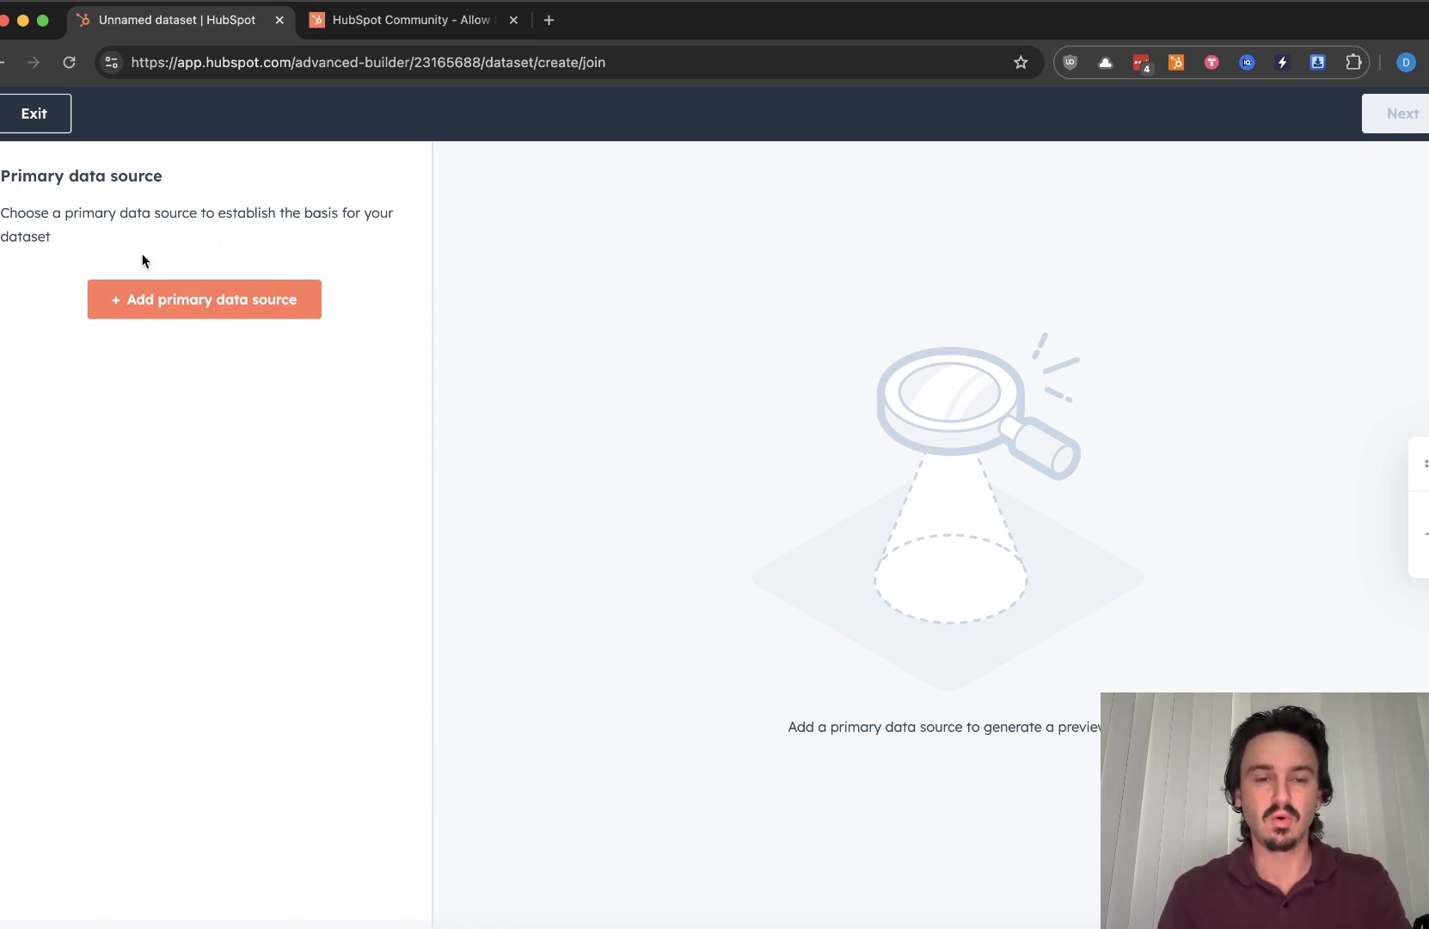
click(248, 298)
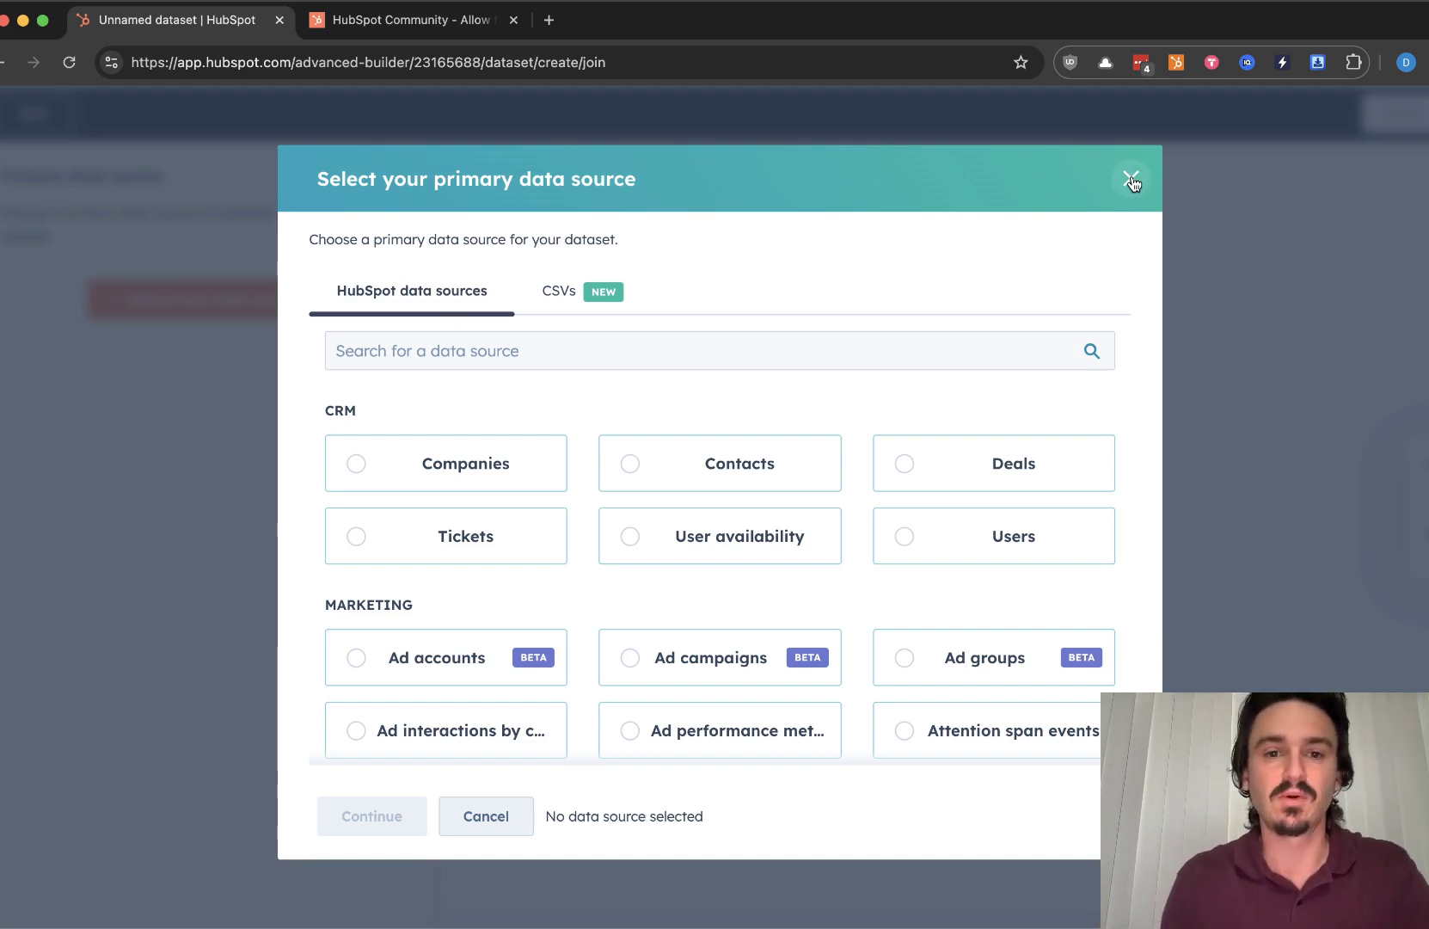
- Examine the available HubSpot data sources, from the CRM and marketing categories through custom objects and custom events
scroll(647, 520, down, 20)
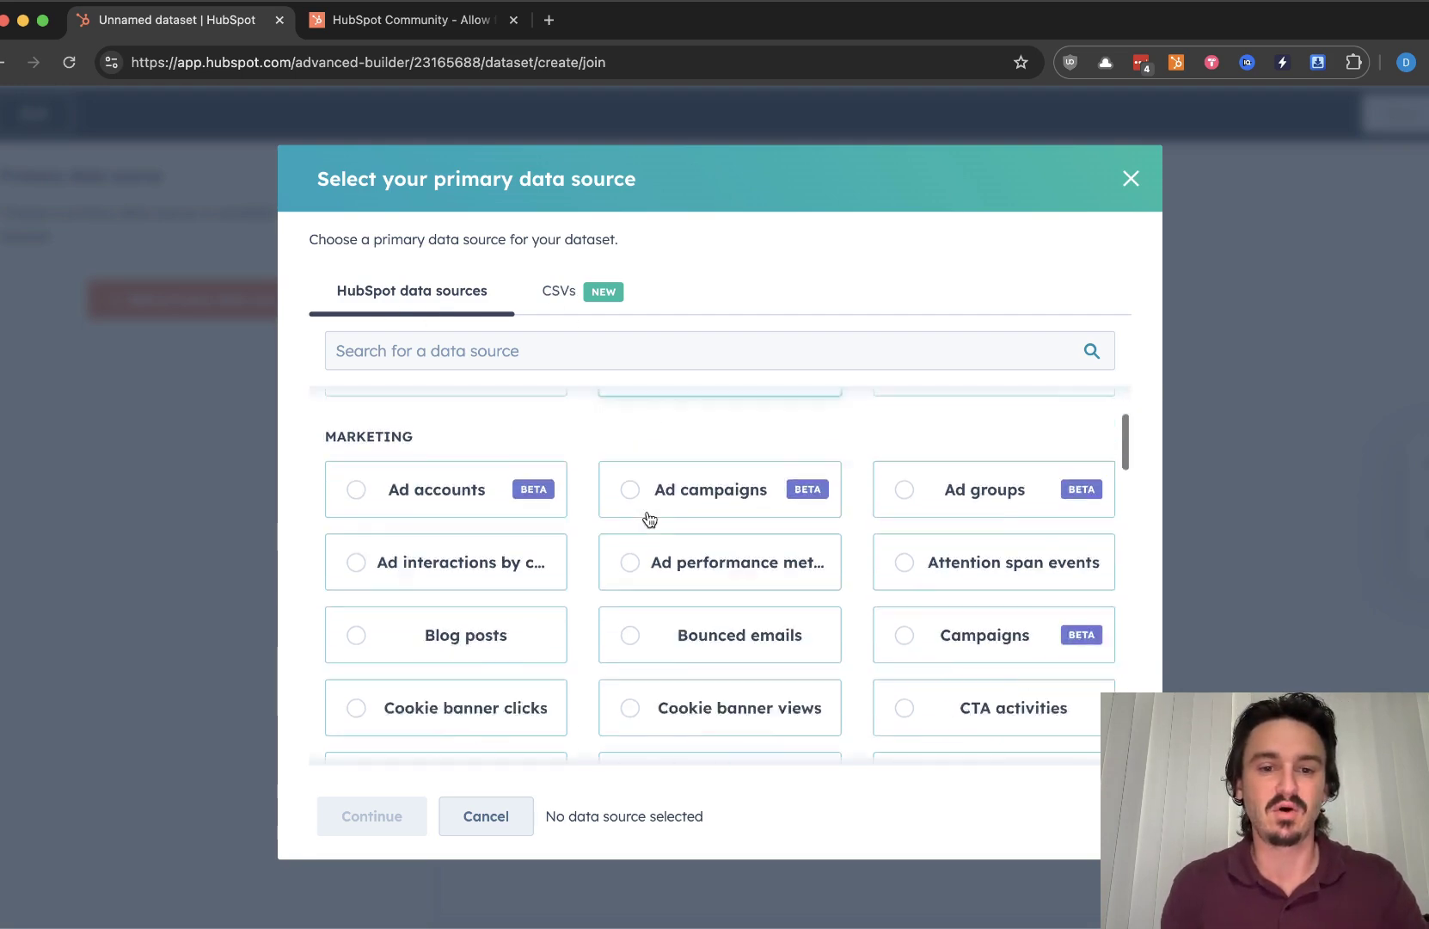
scroll(647, 521, down, 10)
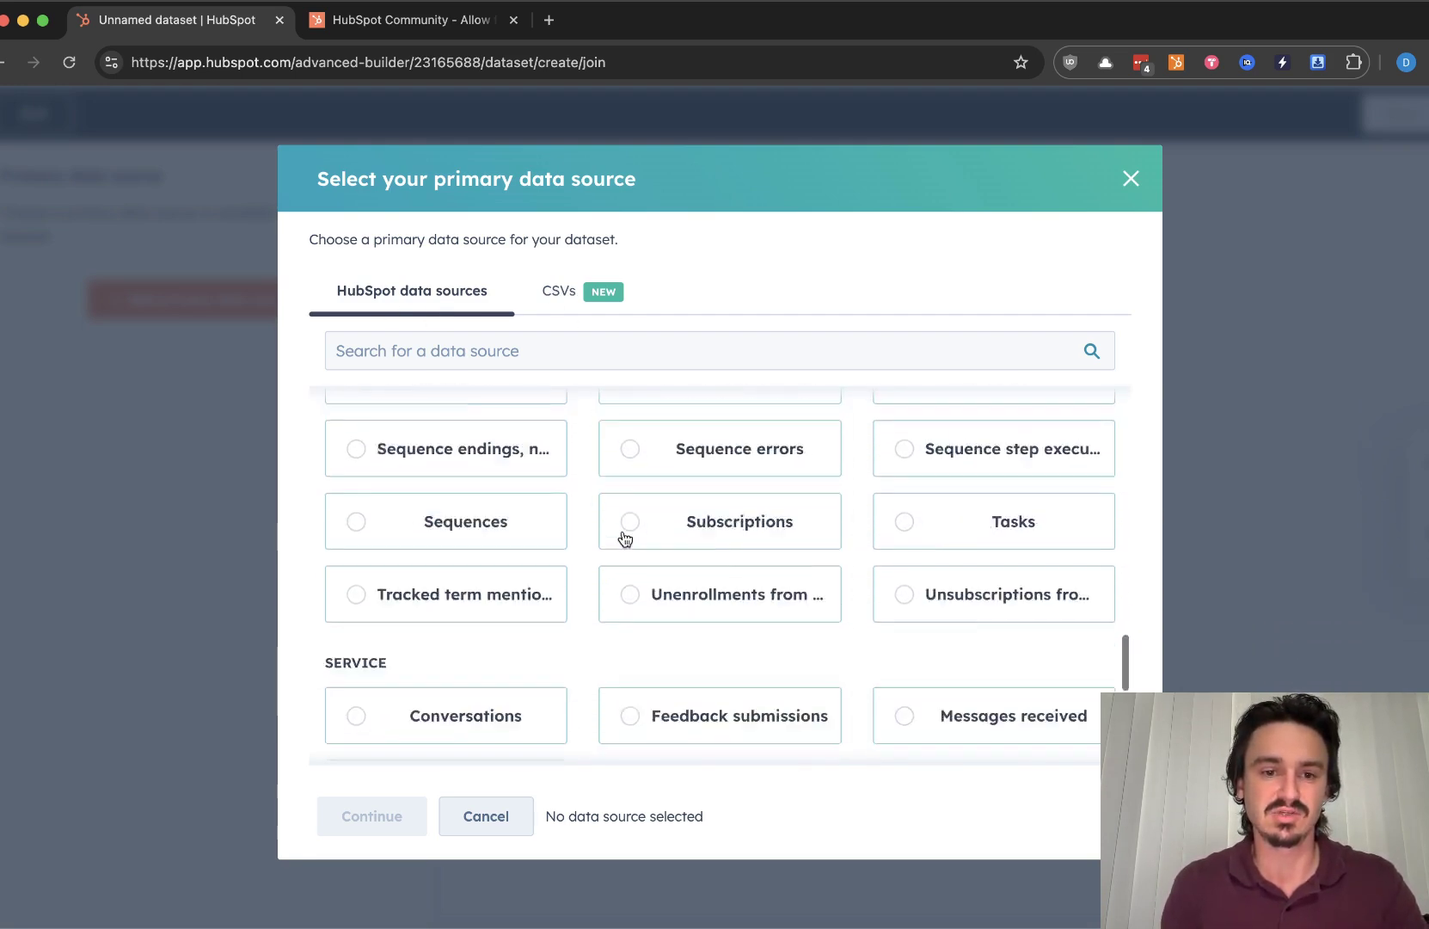
scroll(593, 527, up, 1)
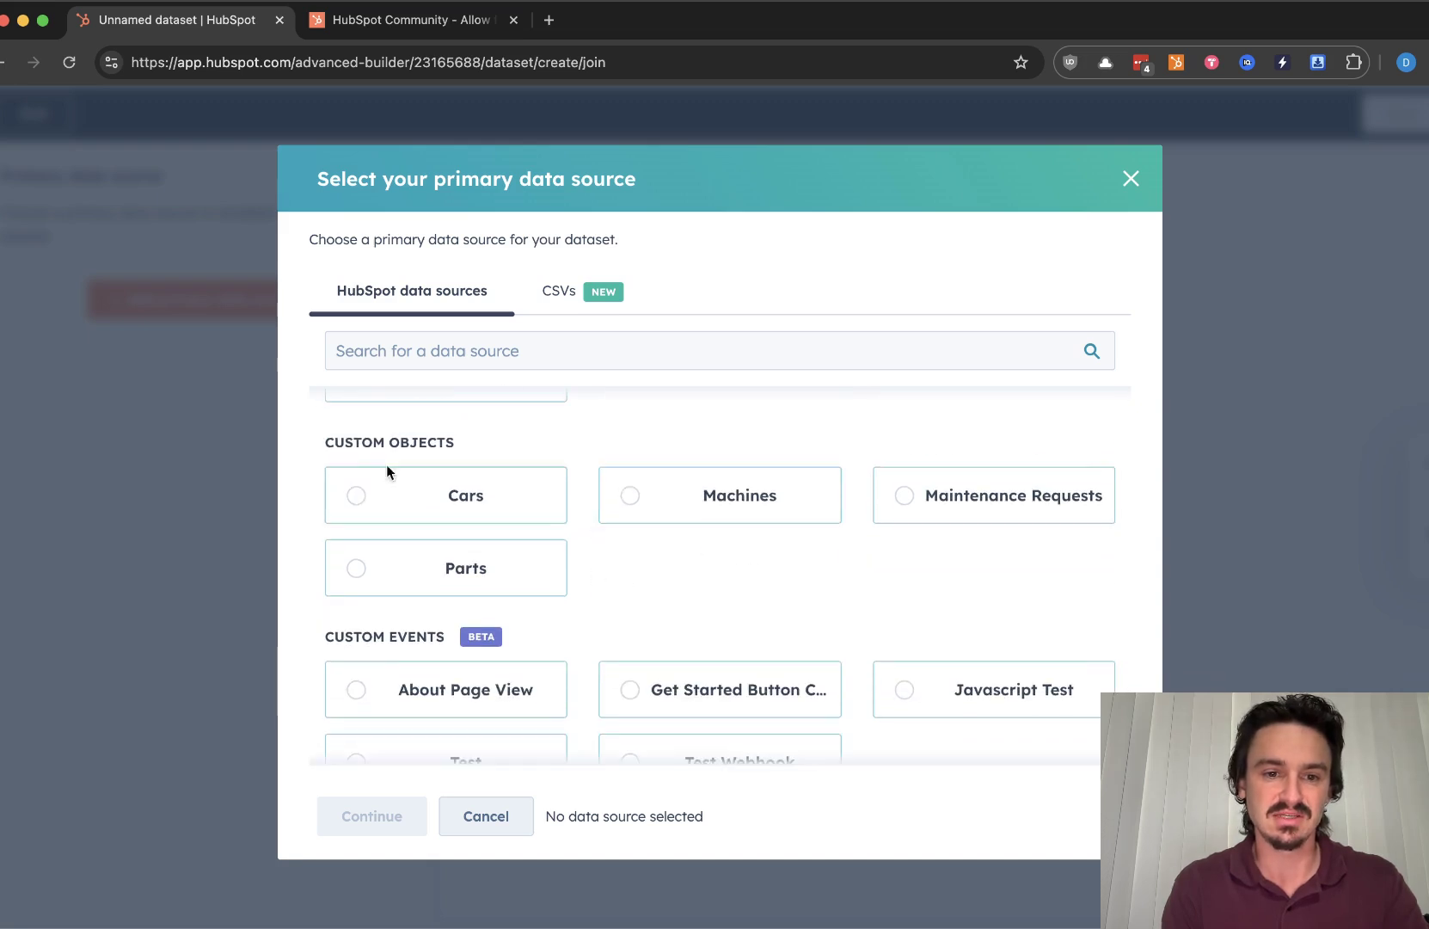
scroll(414, 492, down, 1)
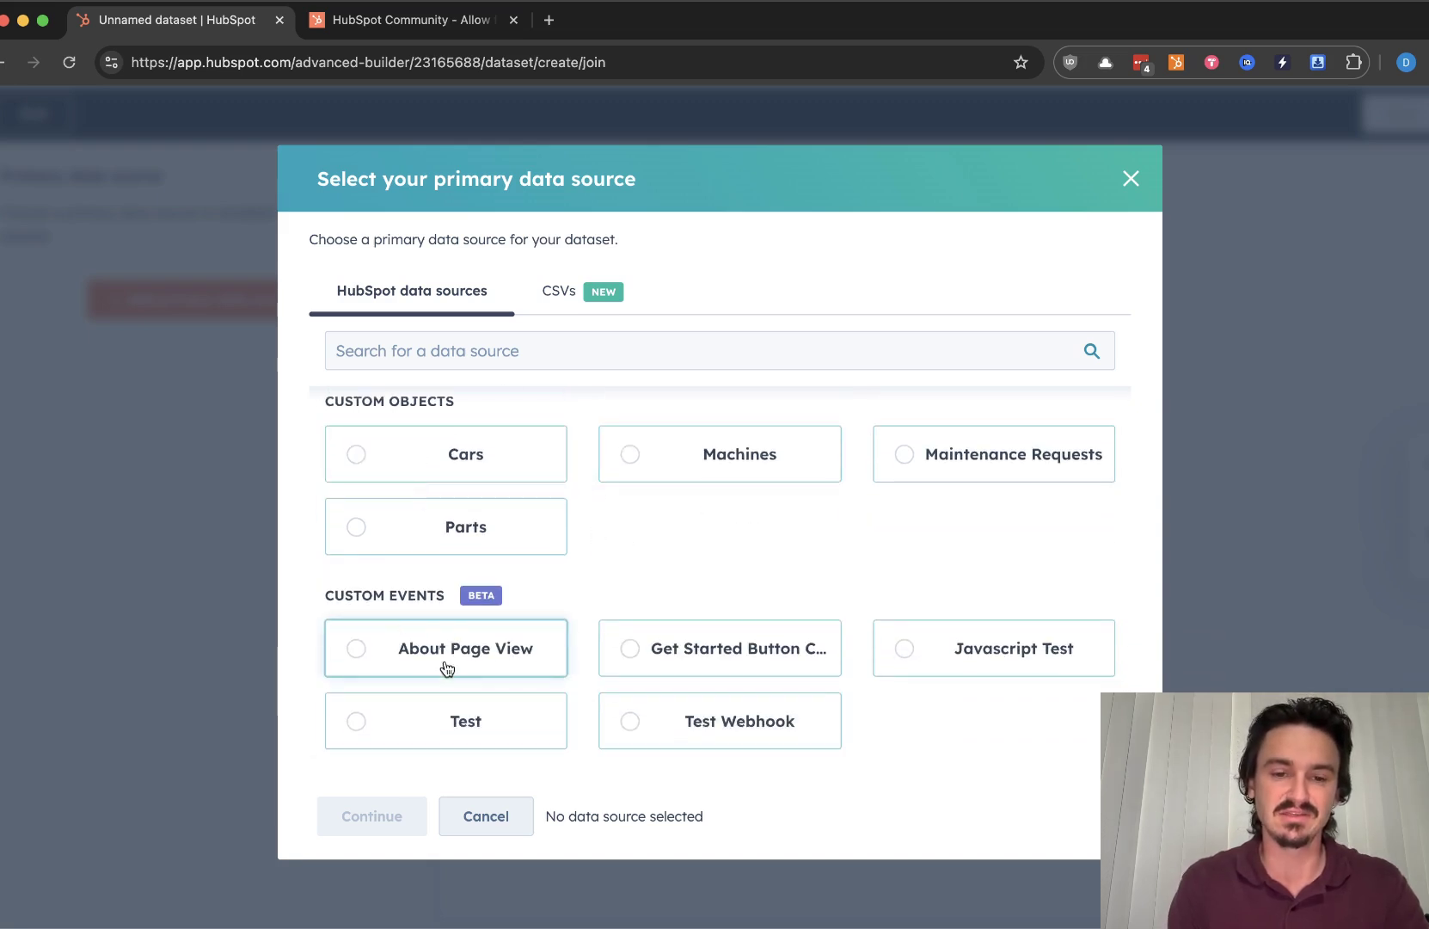
scroll(681, 488, up, 8)
scroll(570, 526, up, 10)
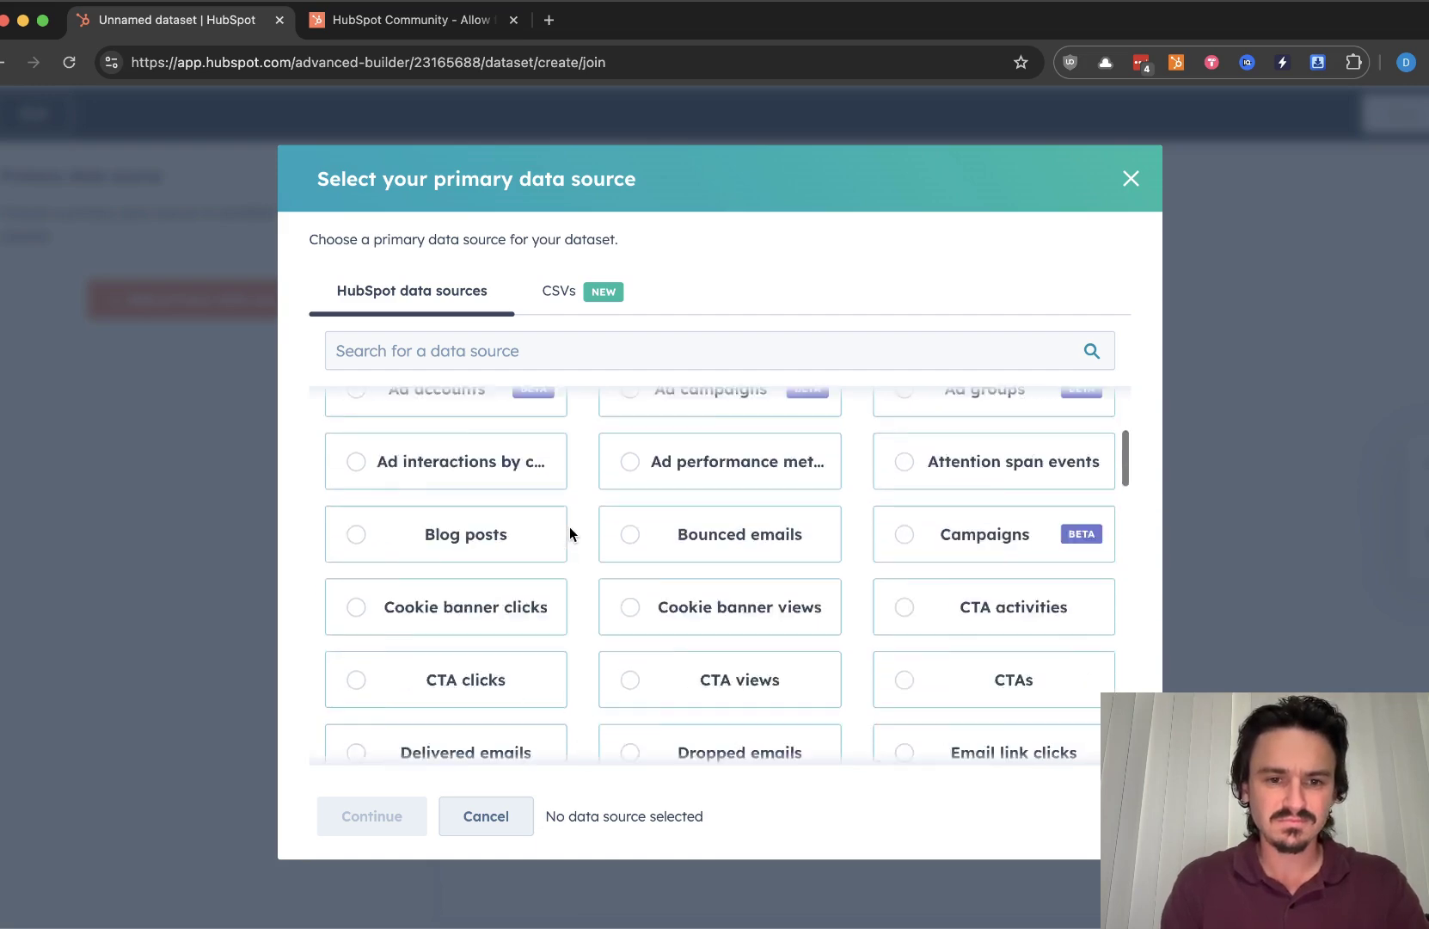
scroll(569, 526, down, 15)
scroll(577, 519, down, 1)
scroll(634, 482, up, 5)
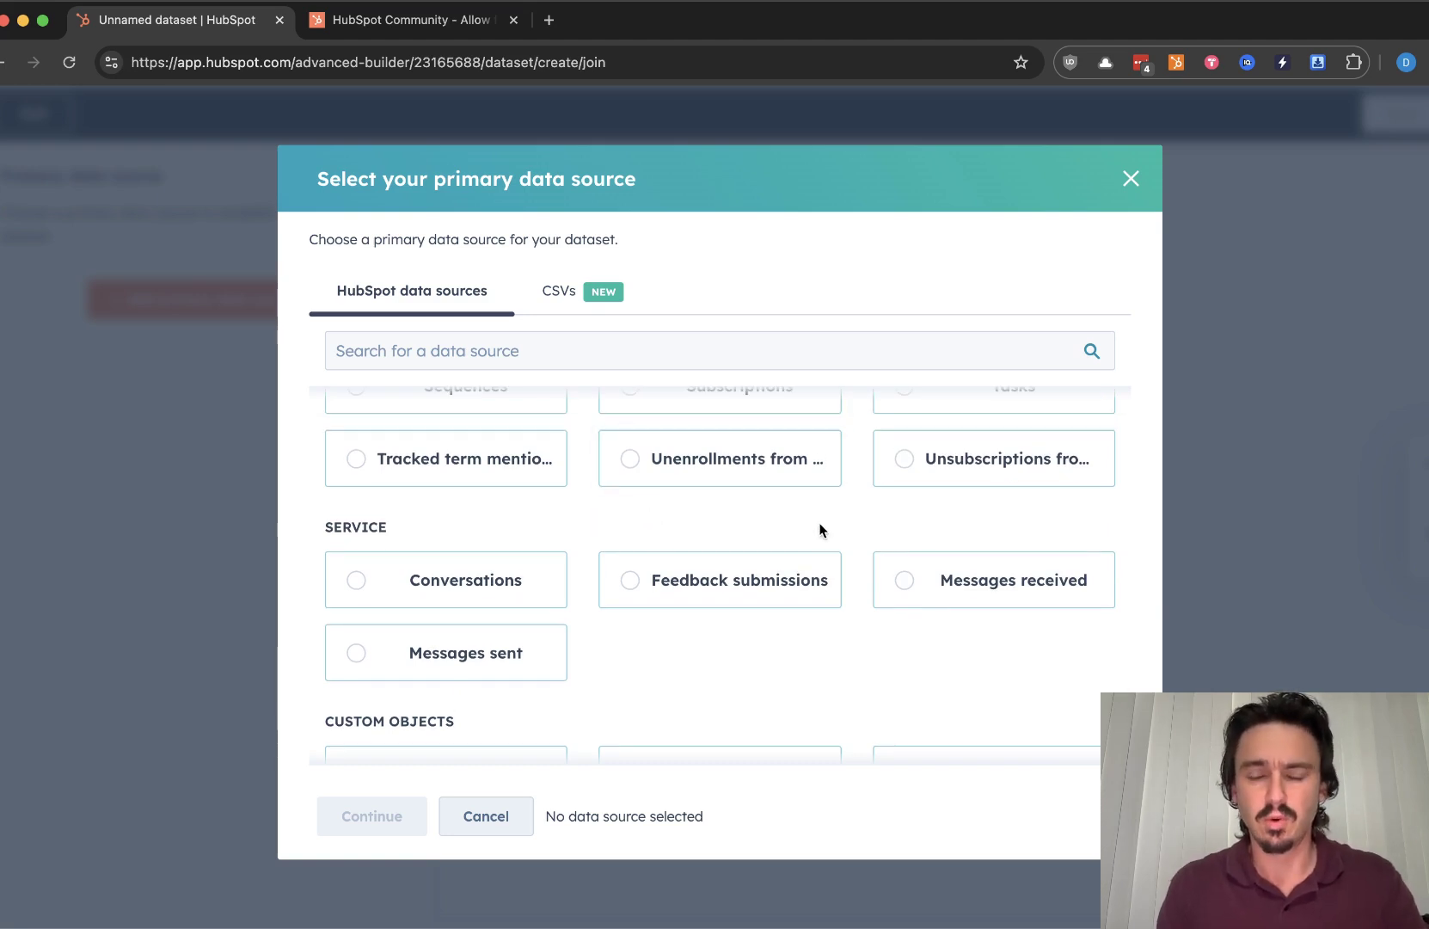
scroll(574, 521, down, 1)
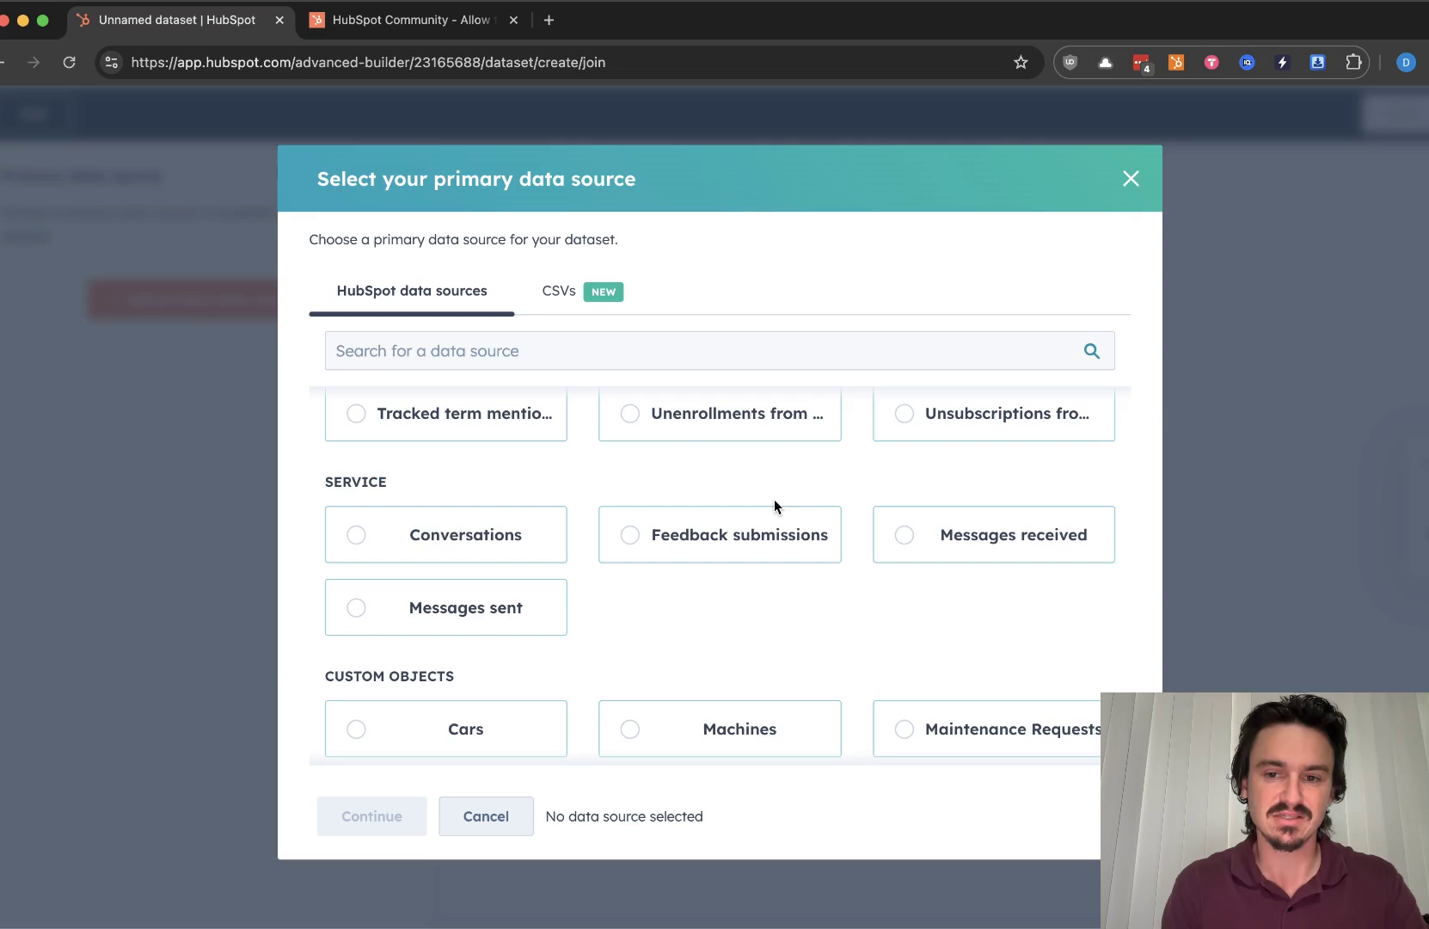
scroll(536, 572, up, 10)
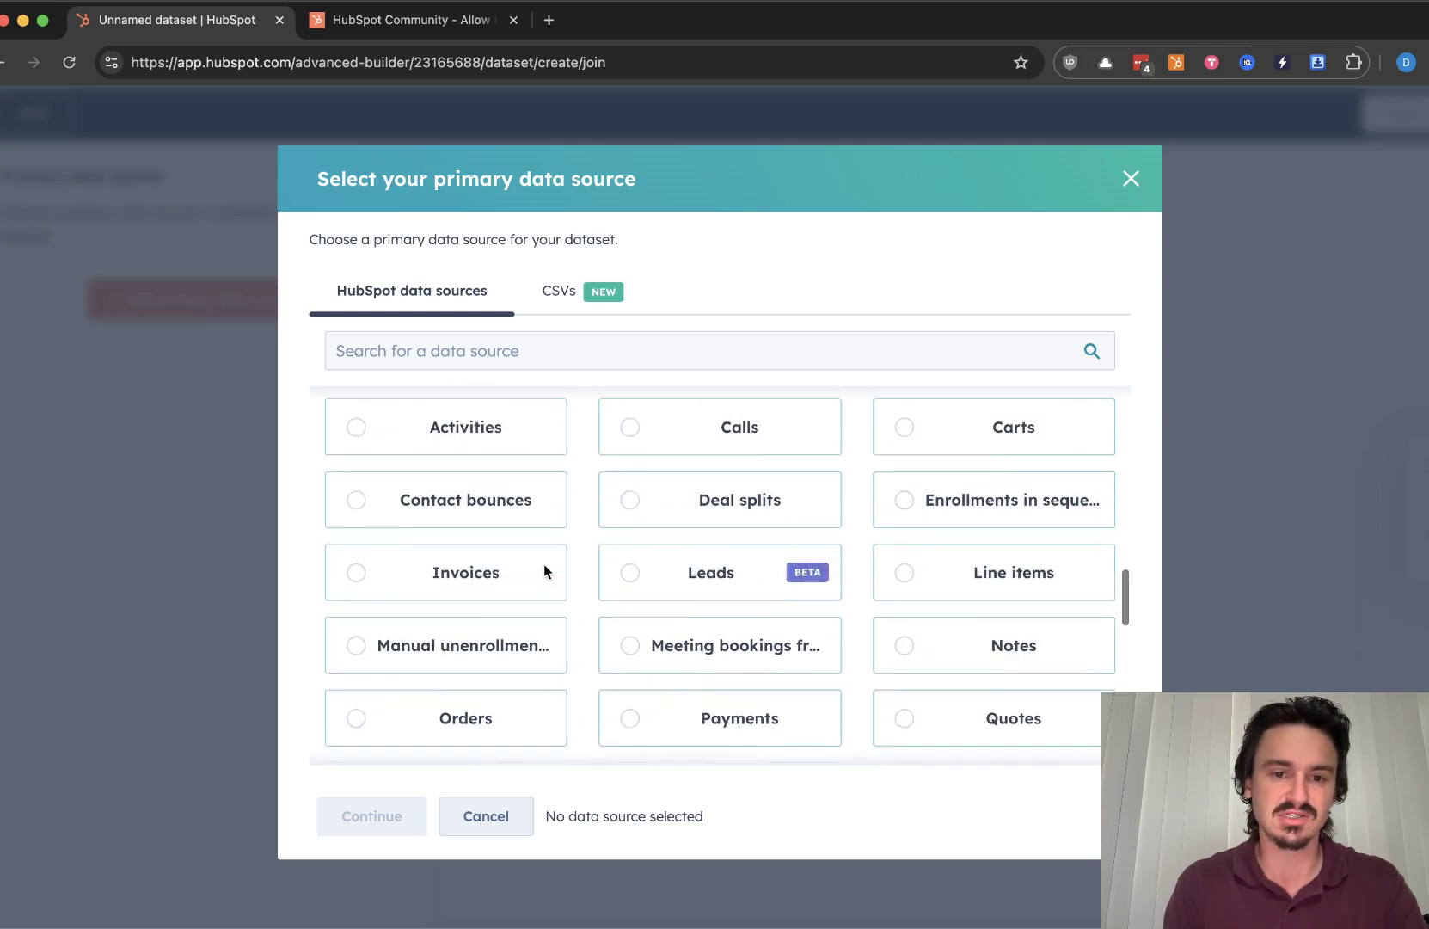
scroll(543, 564, down, 6)
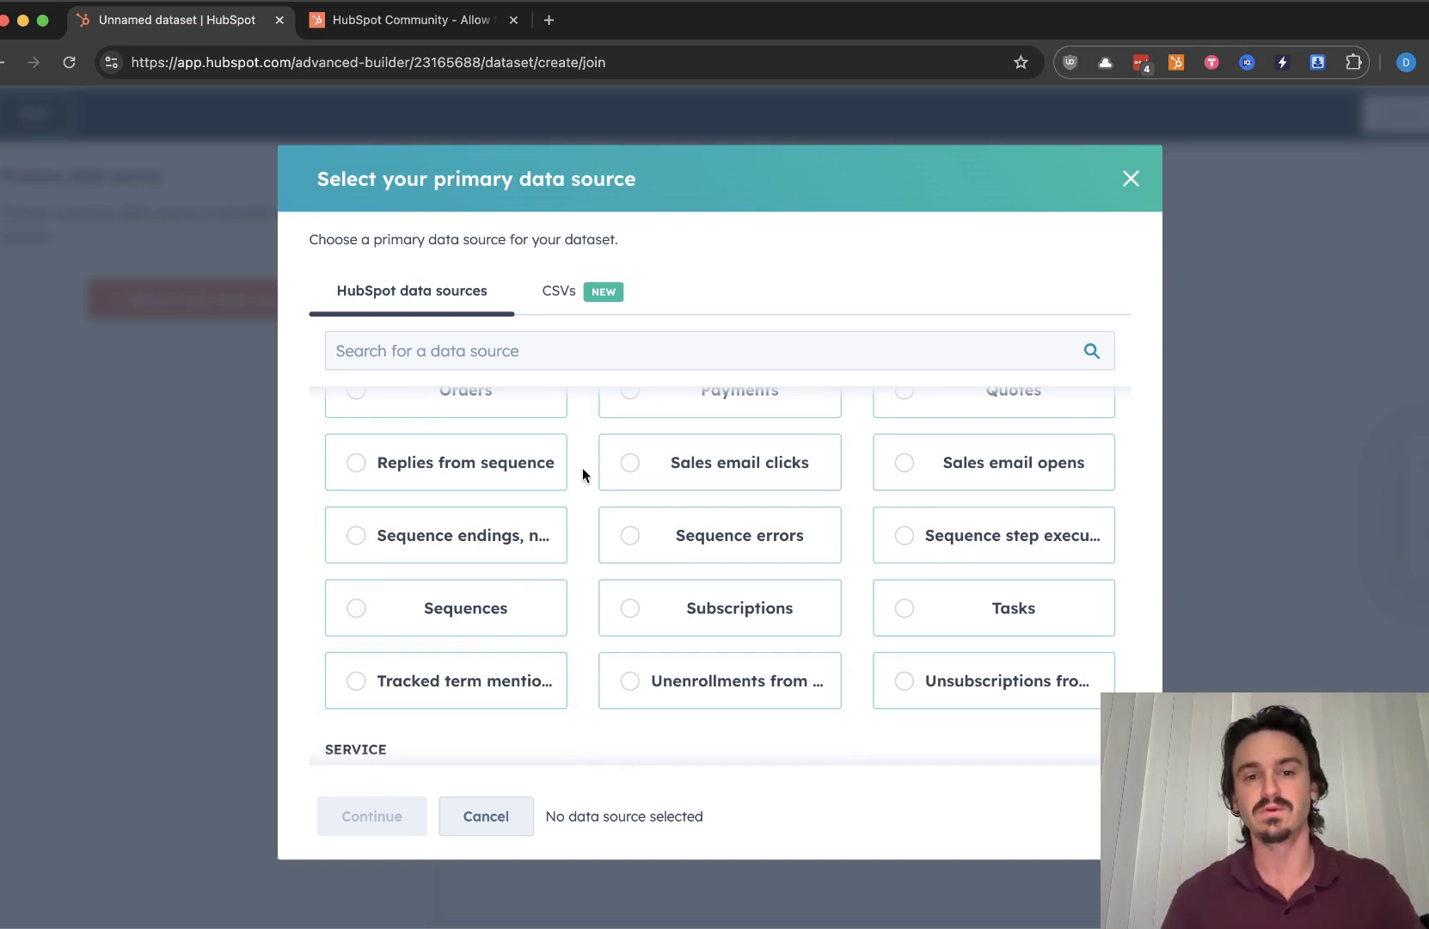
scroll(581, 471, up, 5)
scroll(581, 467, up, 5)
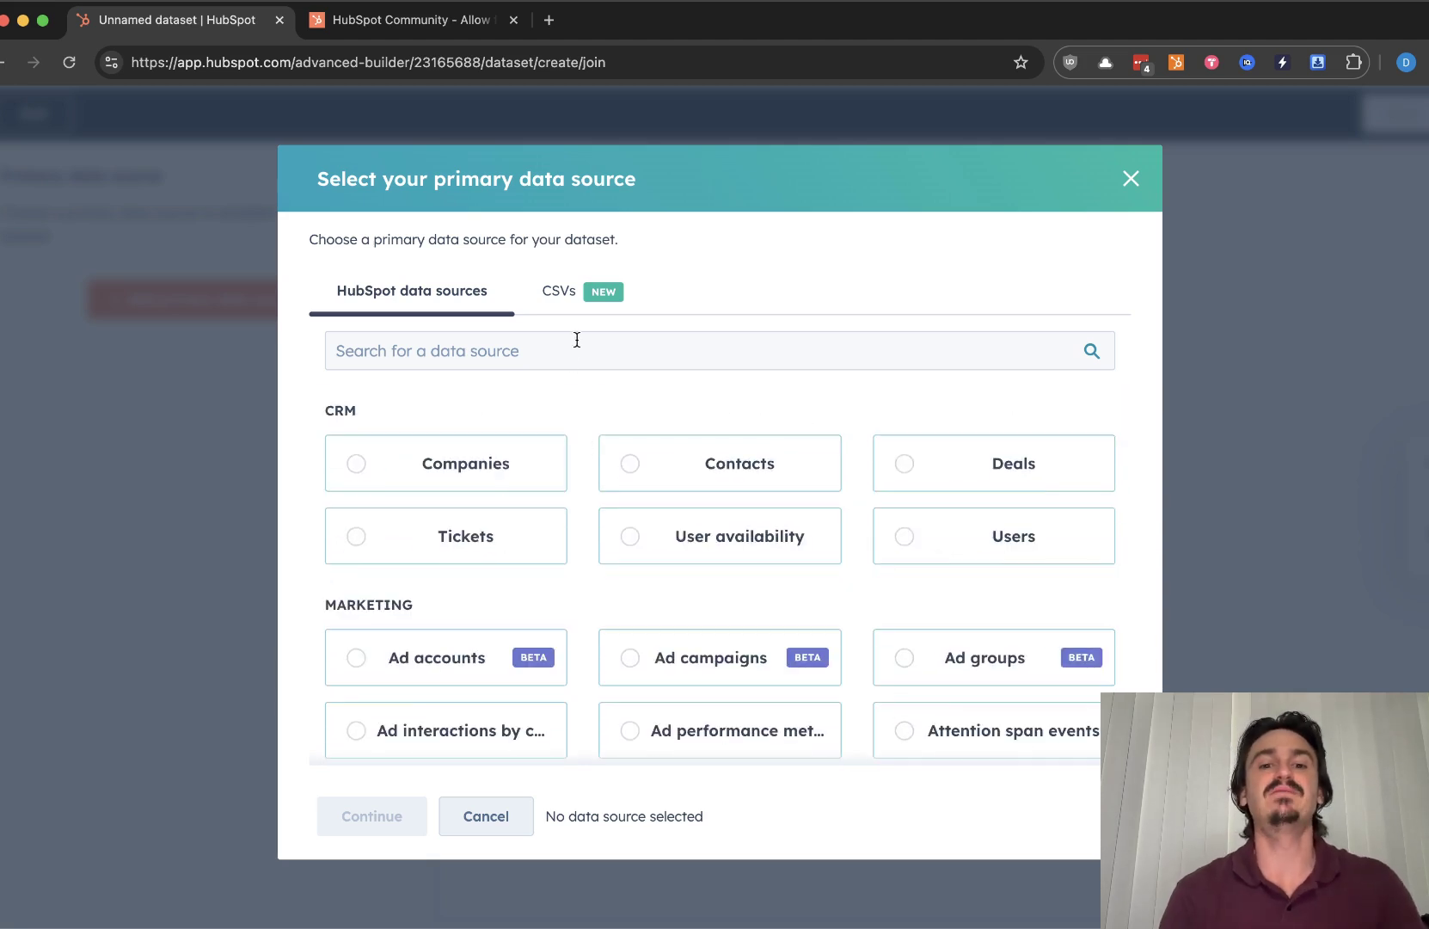
- Check the CSV data sources, and set the CRM object Contacts as the dataset's primary data source
click(559, 292)
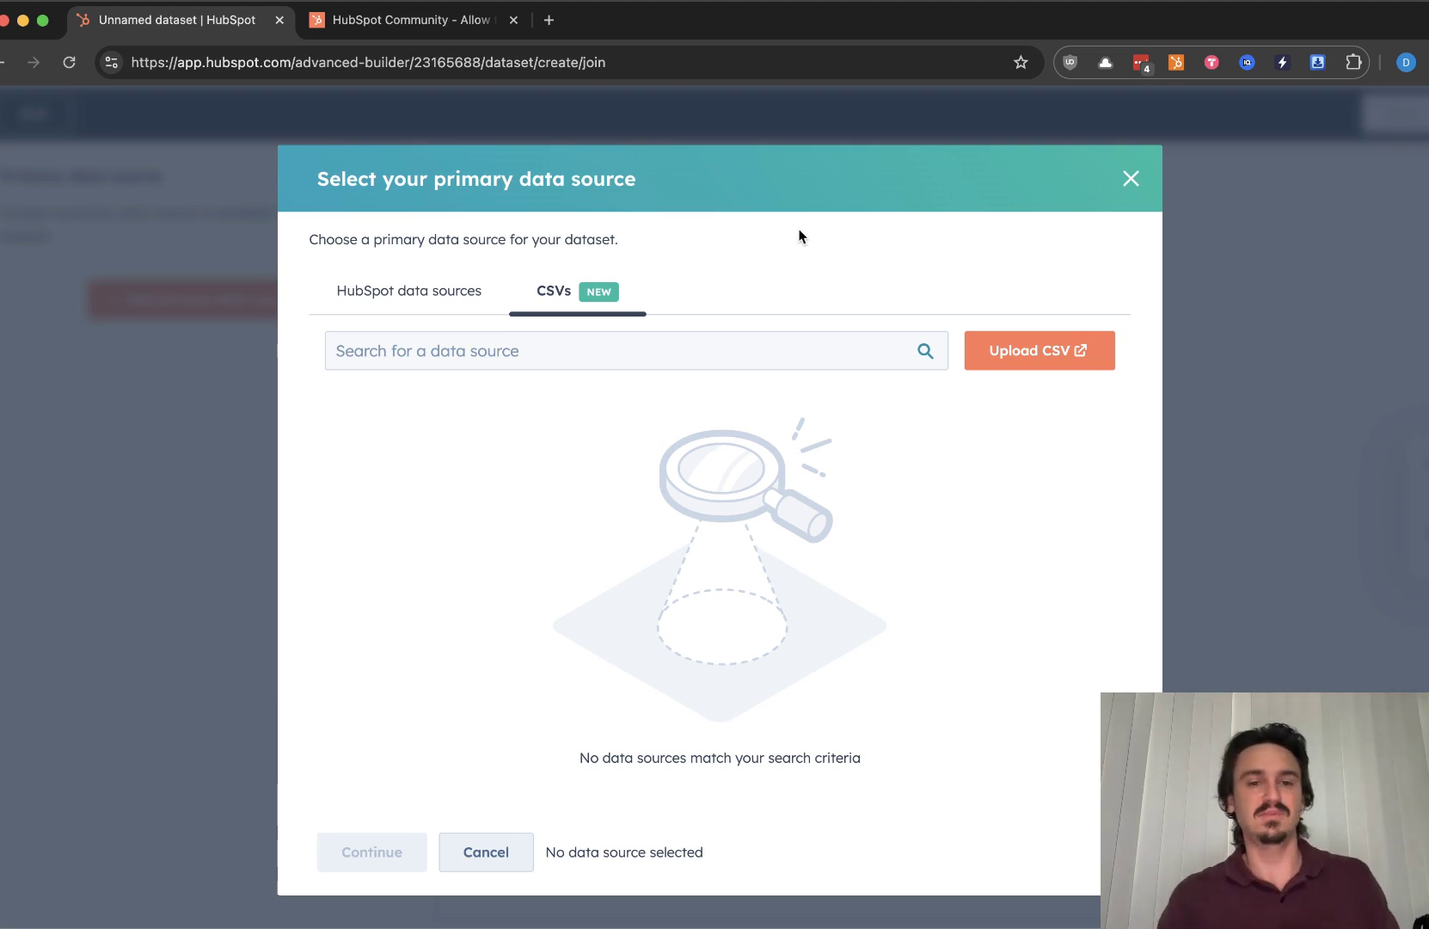
click(426, 283)
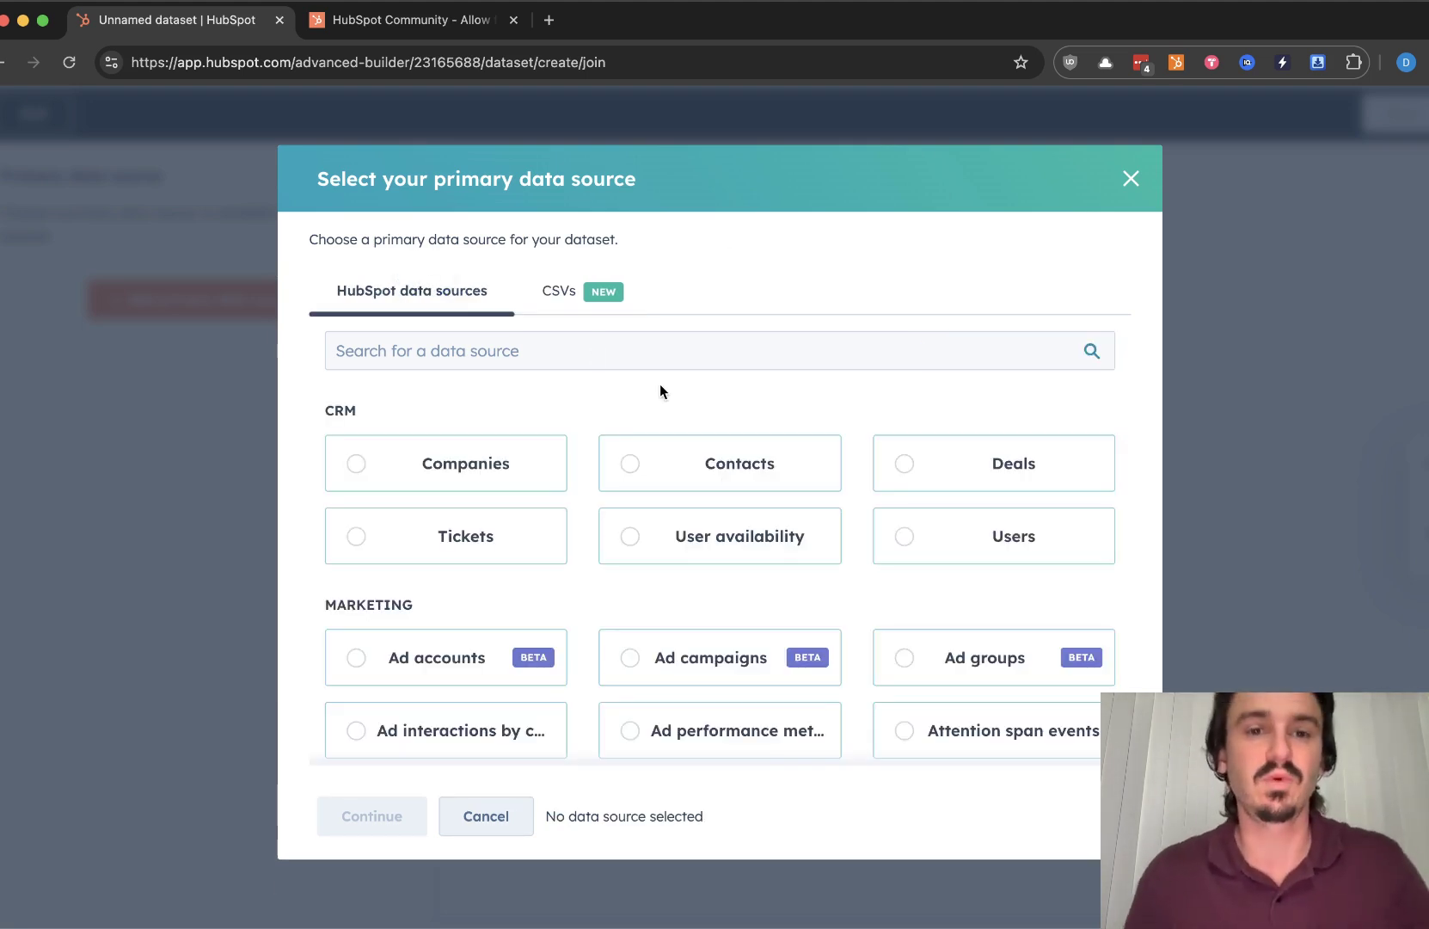
click(755, 446)
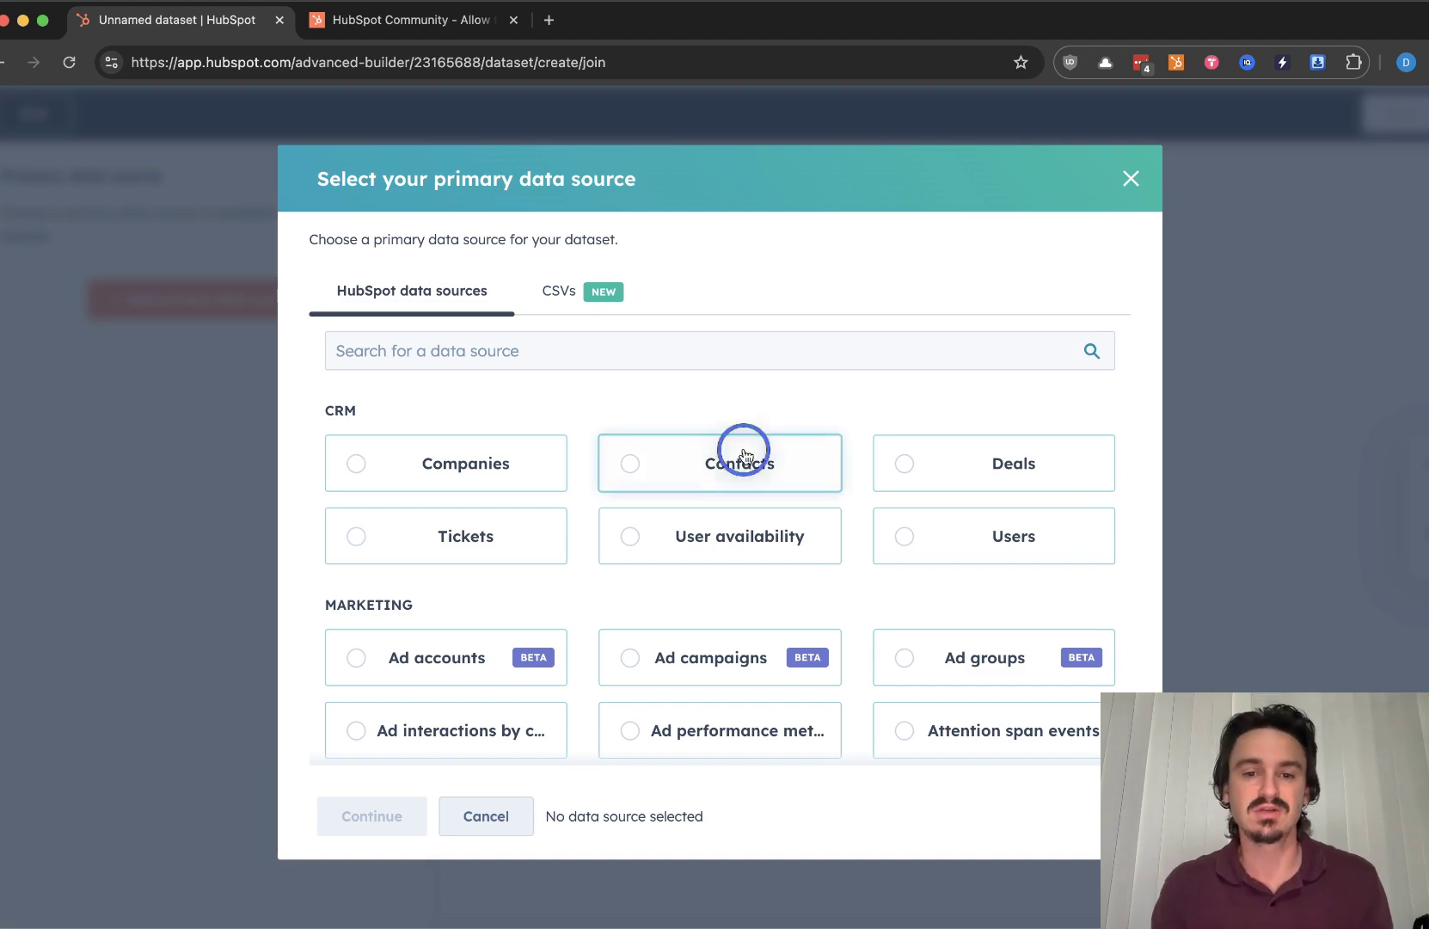
click(400, 817)
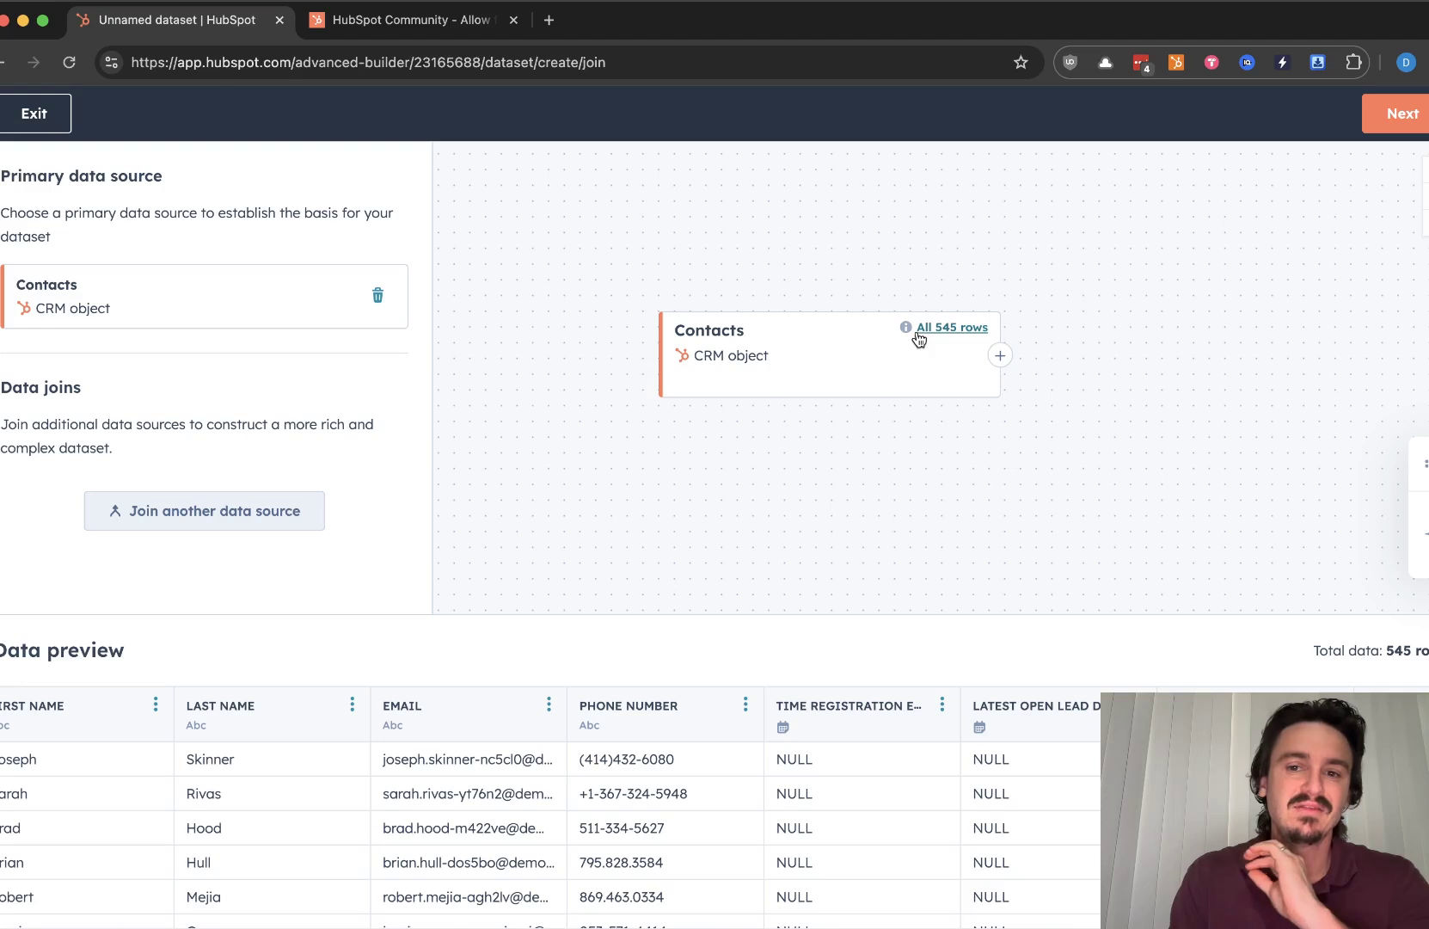
- Look through the Contacts data preview and join Deals to Contacts as a second data source
scroll(817, 864, right, 5)
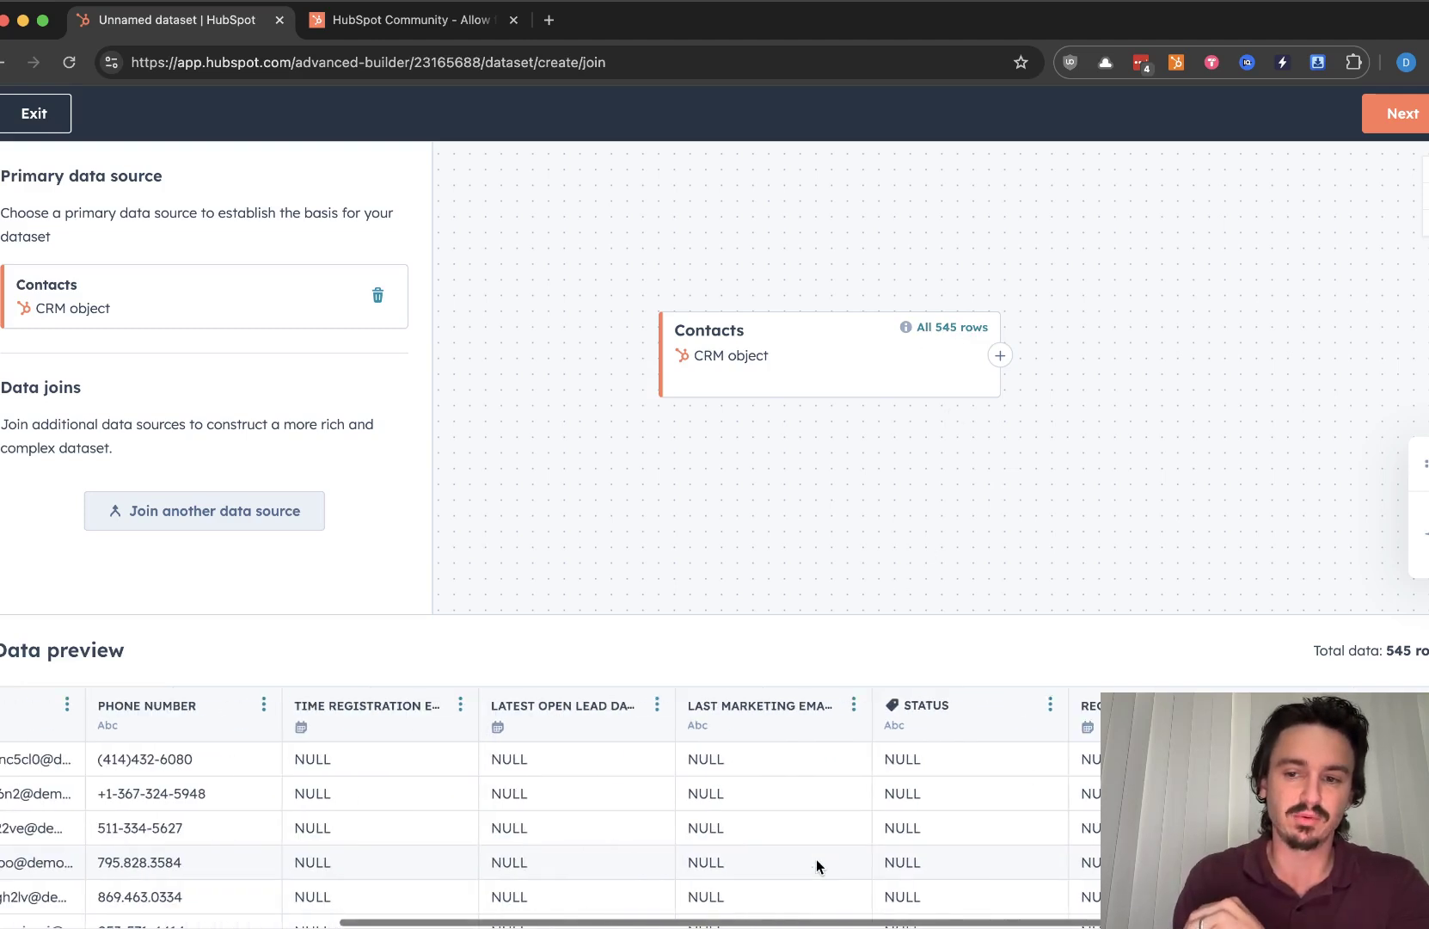
scroll(302, 777, left, 5)
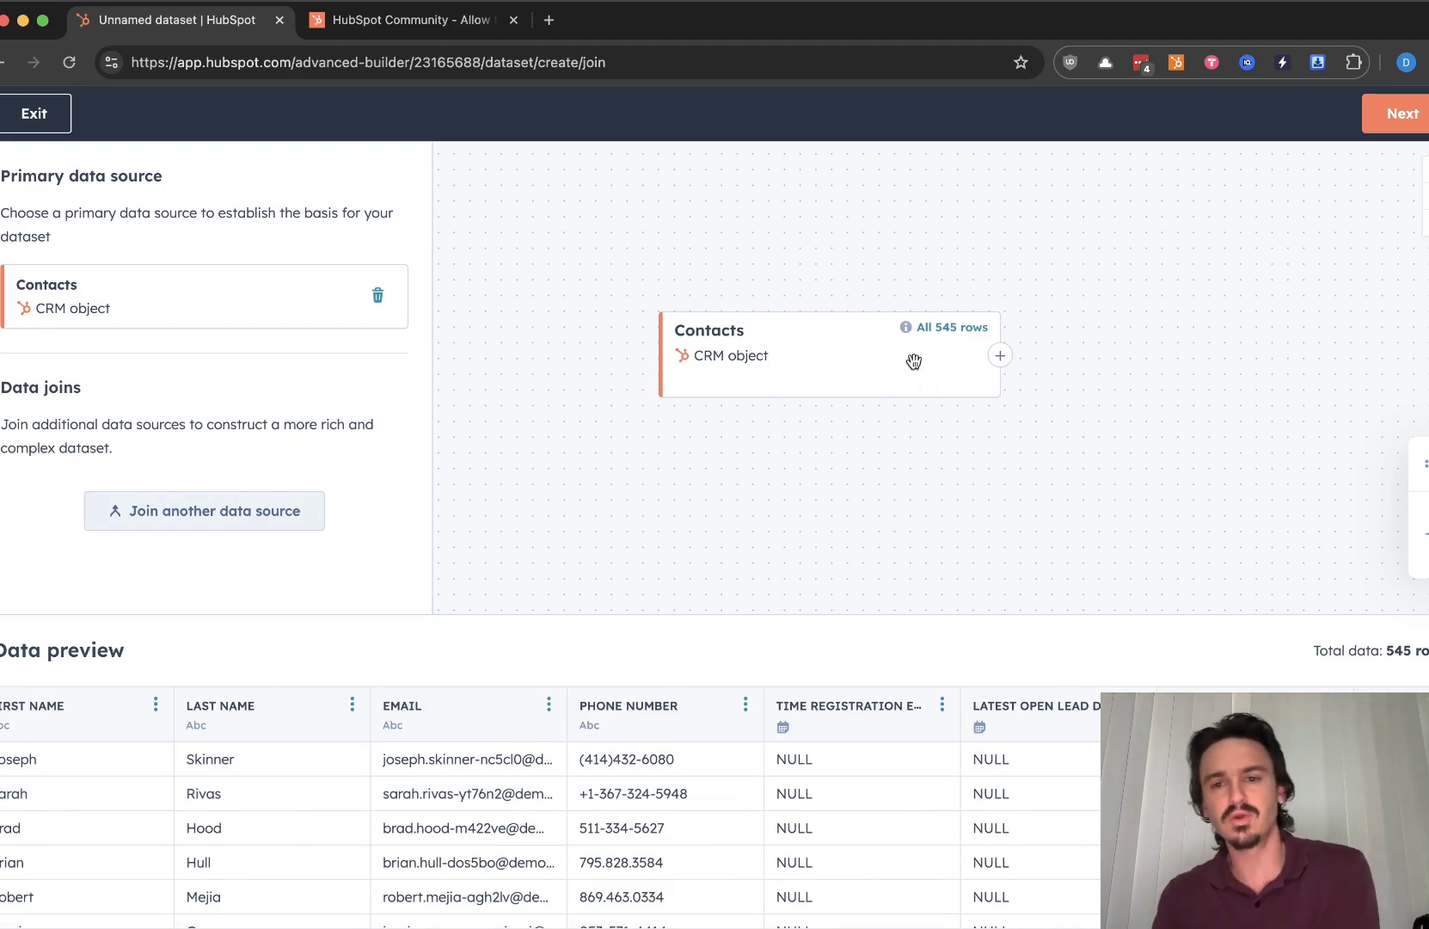
click(1001, 357)
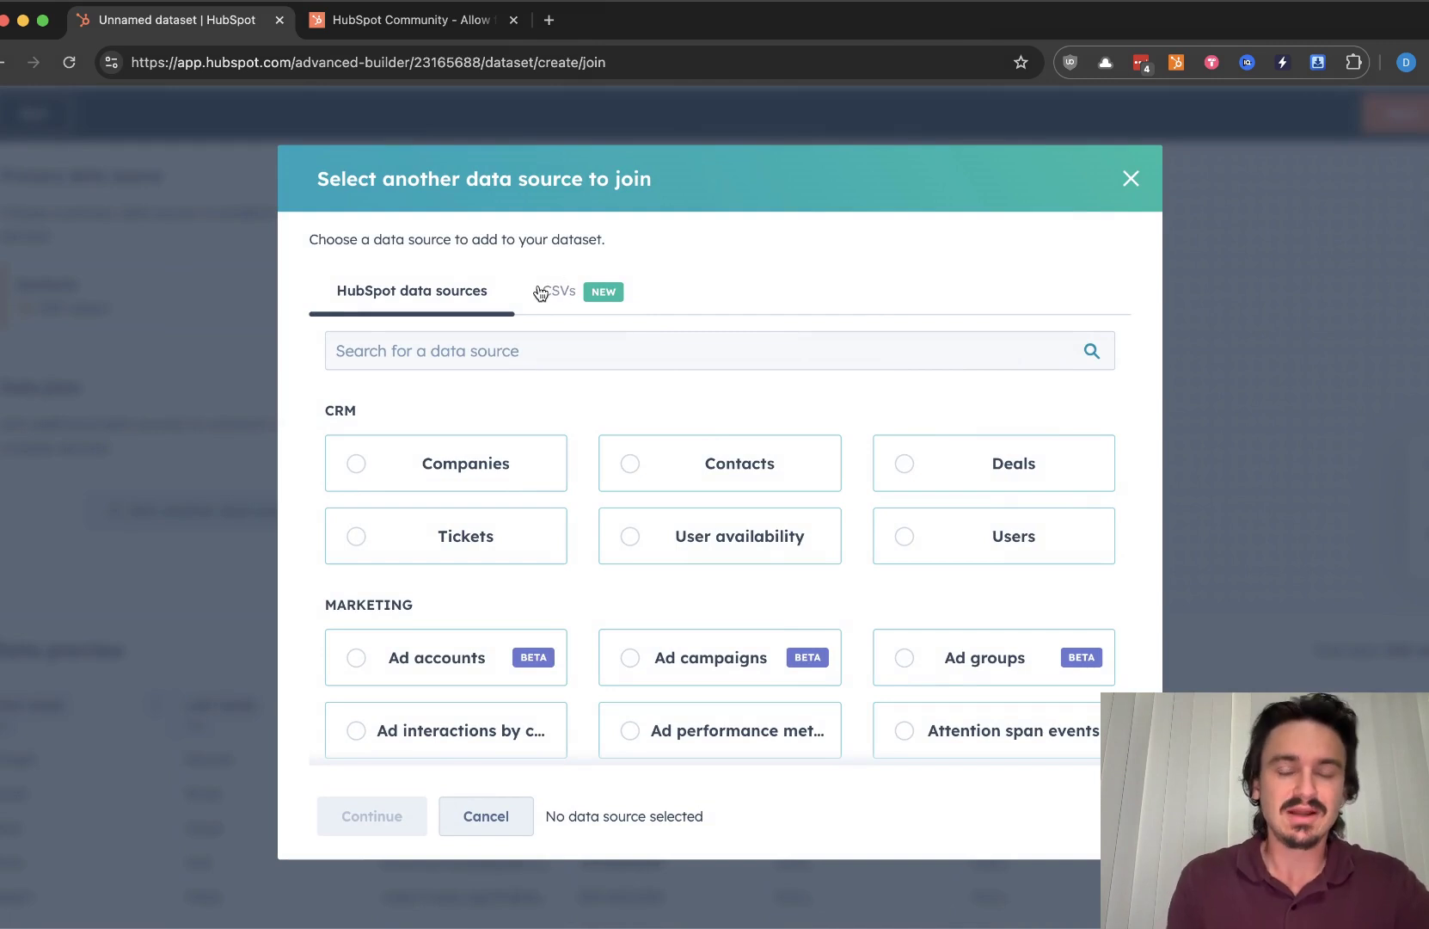
scroll(817, 391, down, 1)
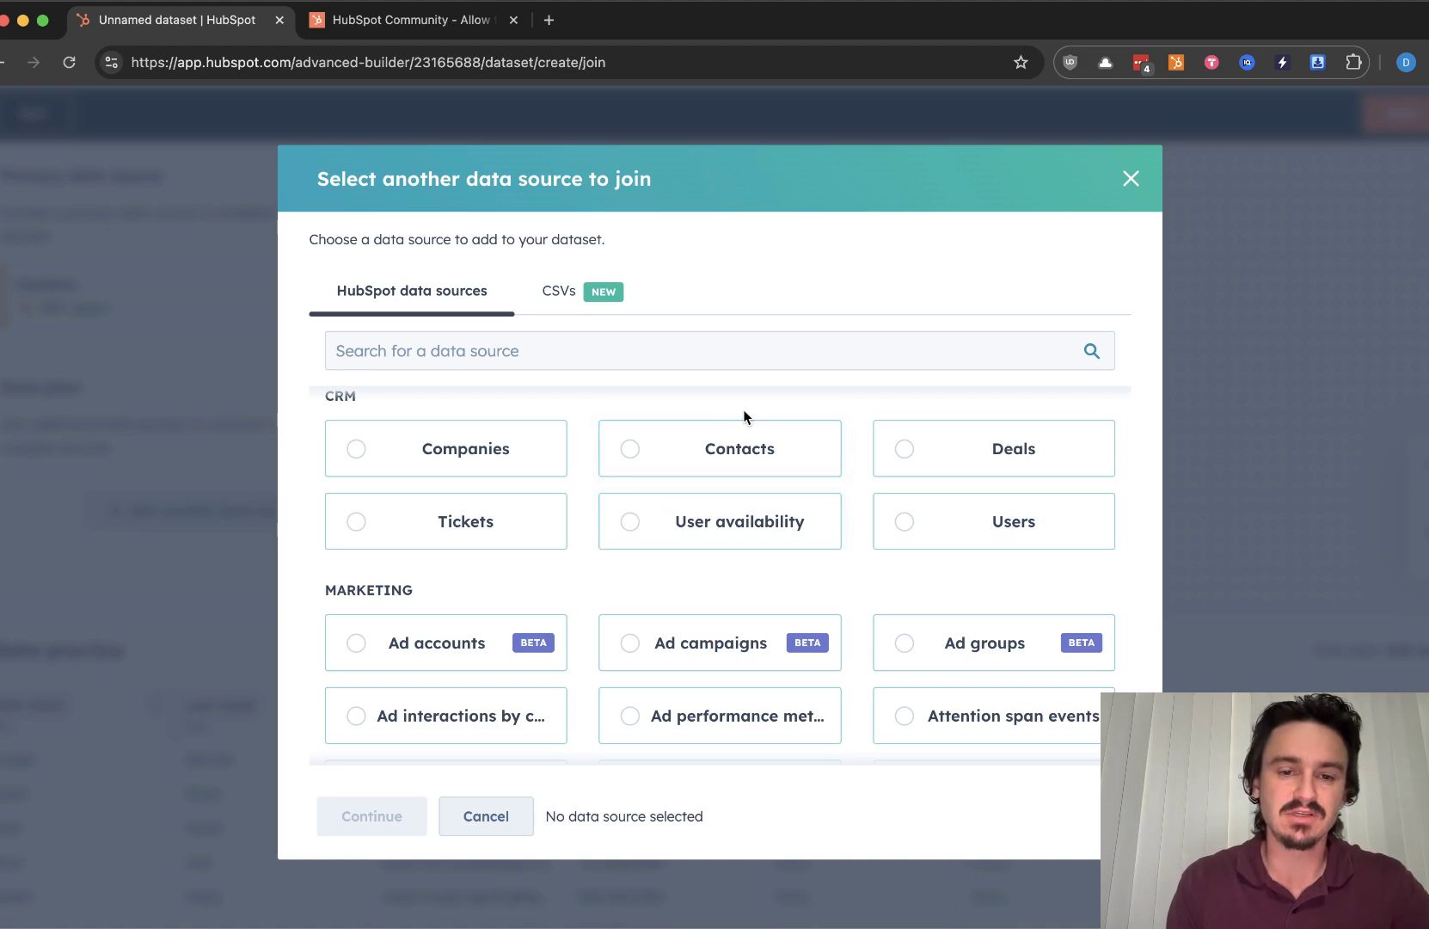
click(935, 448)
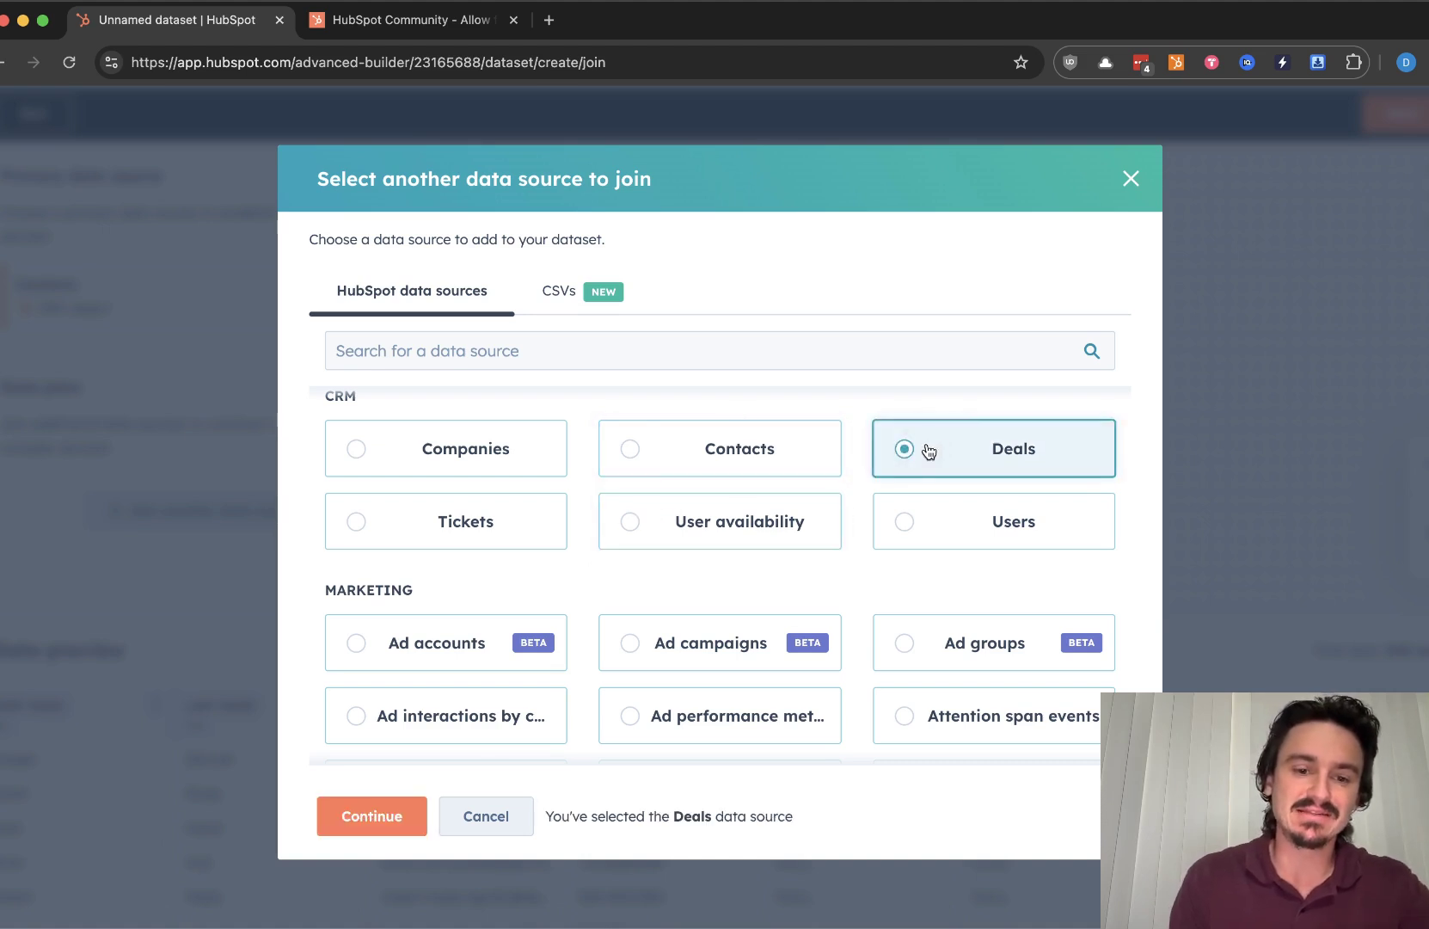
click(392, 818)
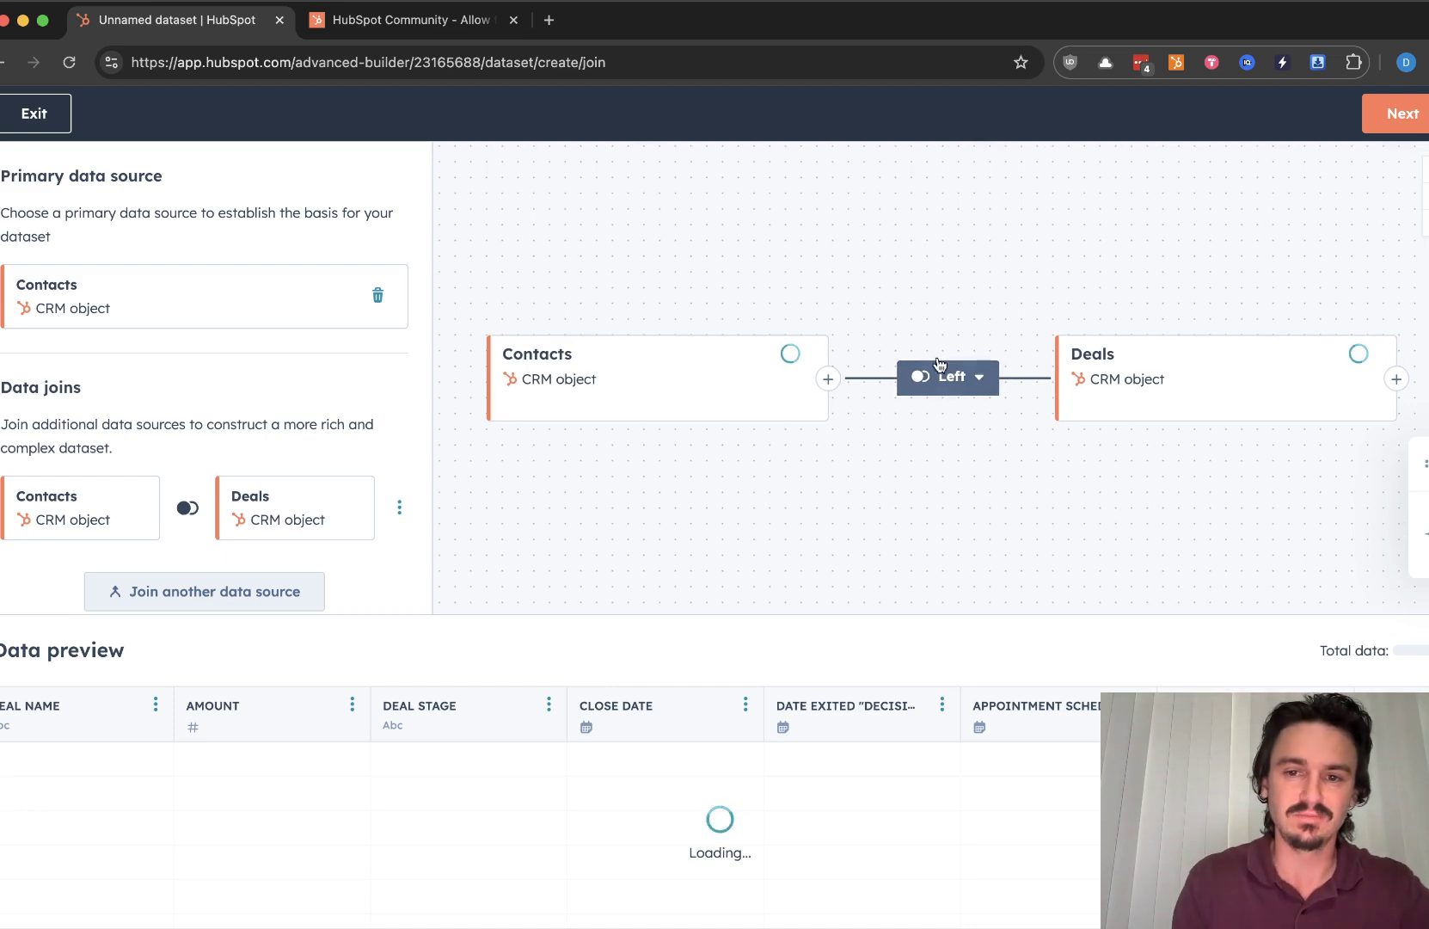
- Open the settings of the join between Contacts and Deals and review the available join types
click(954, 381)
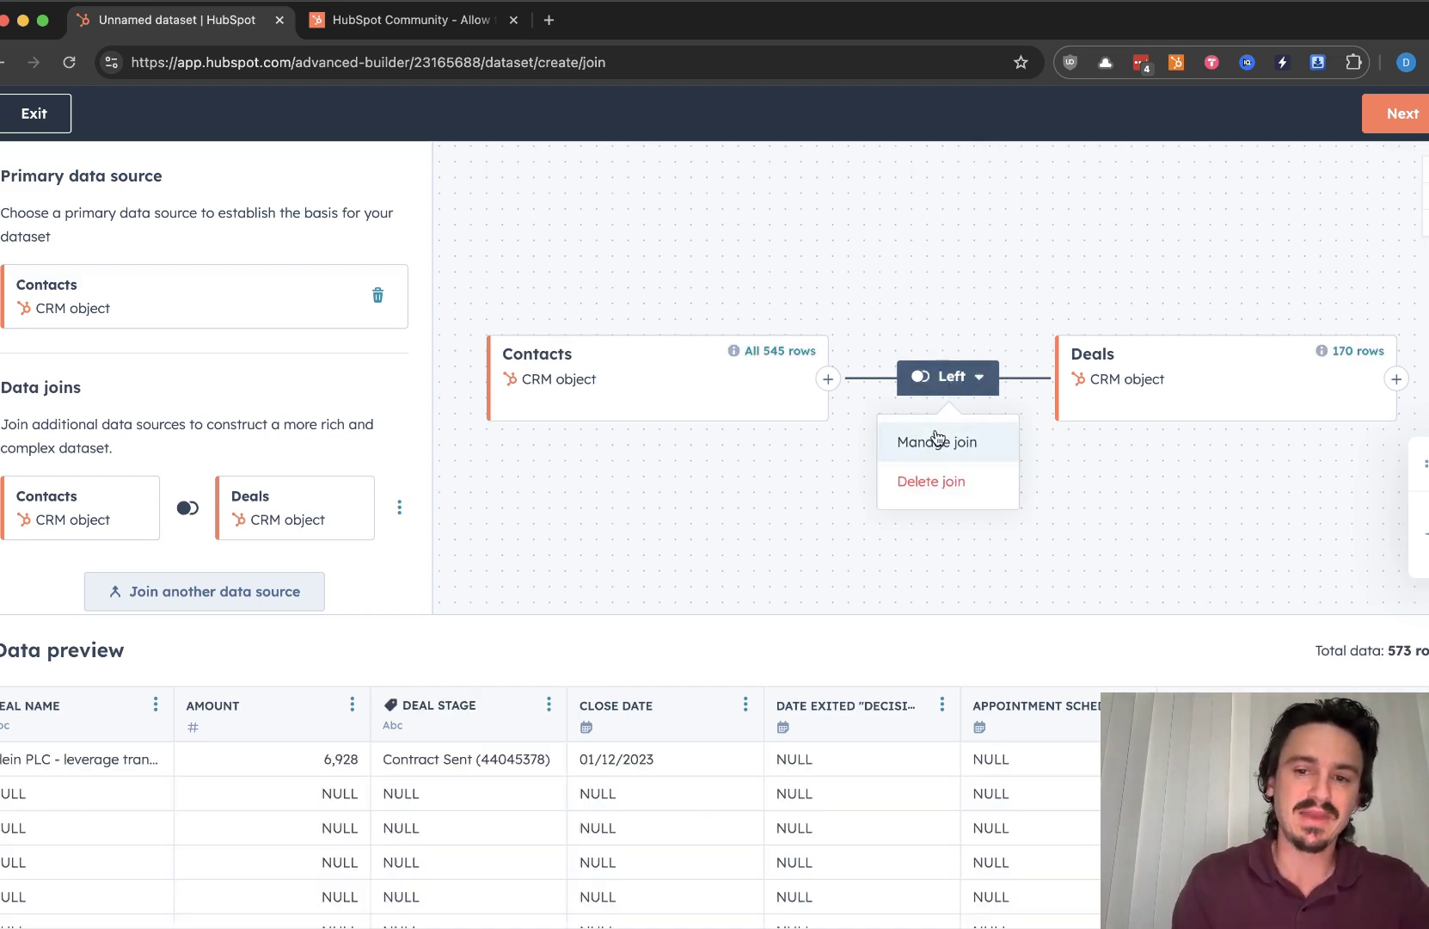
click(916, 439)
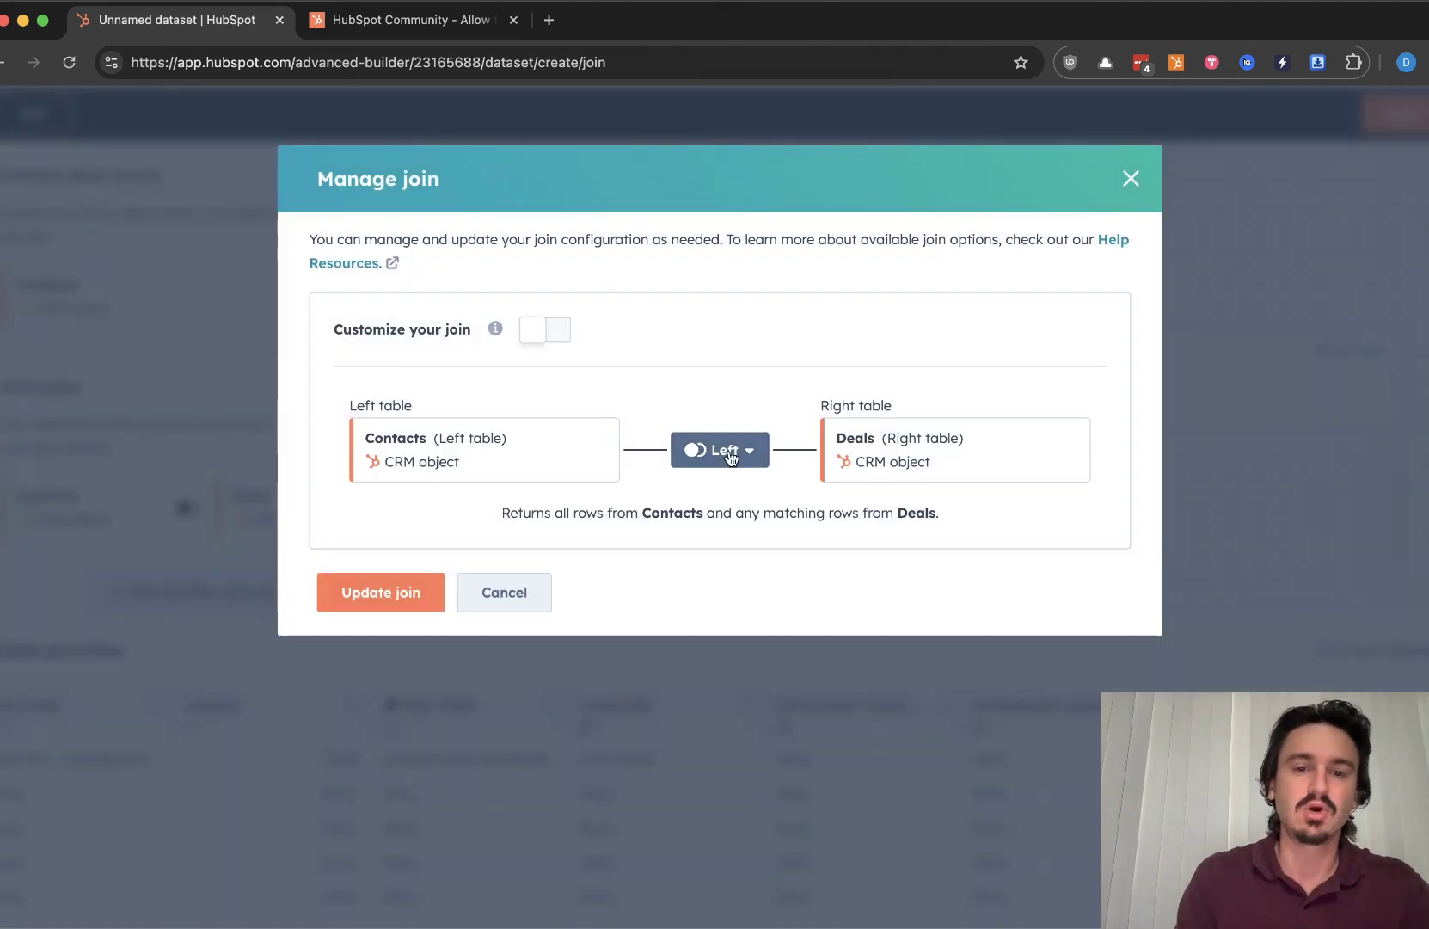
click(729, 454)
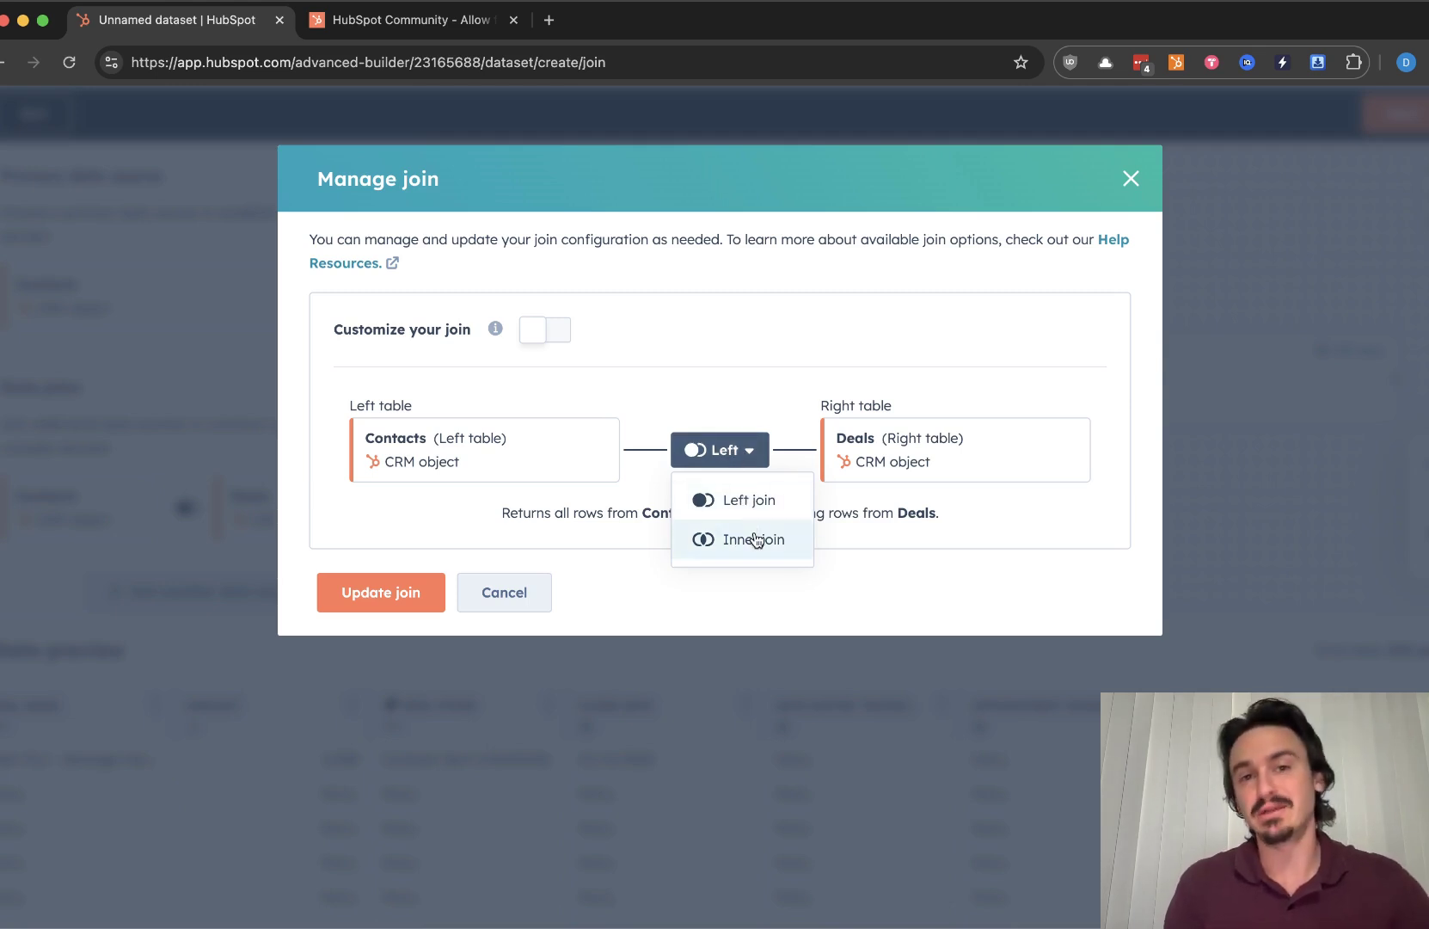
click(758, 341)
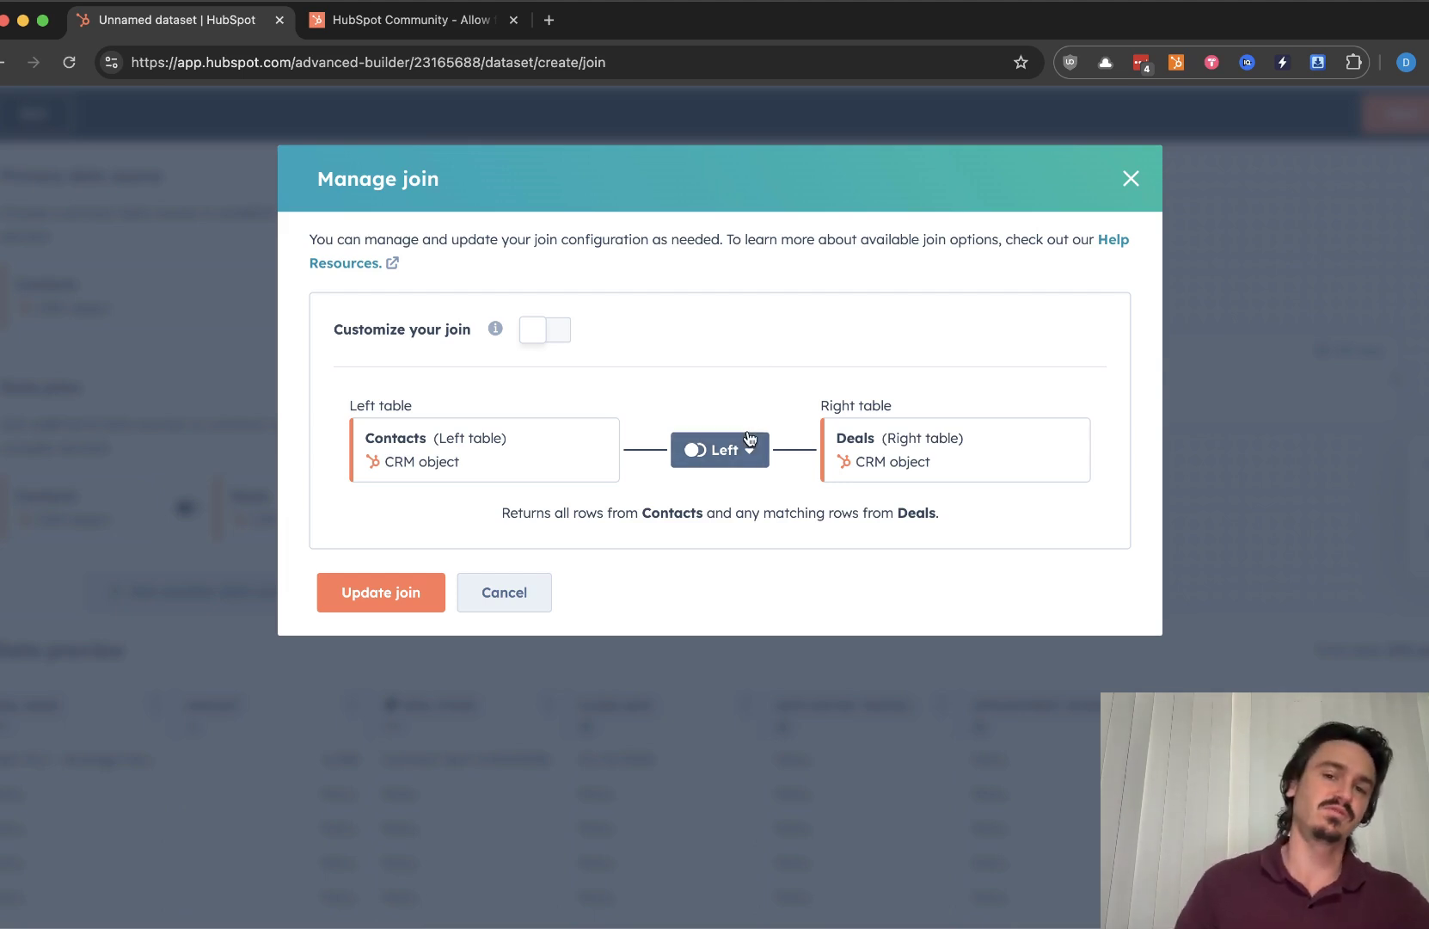
click(720, 460)
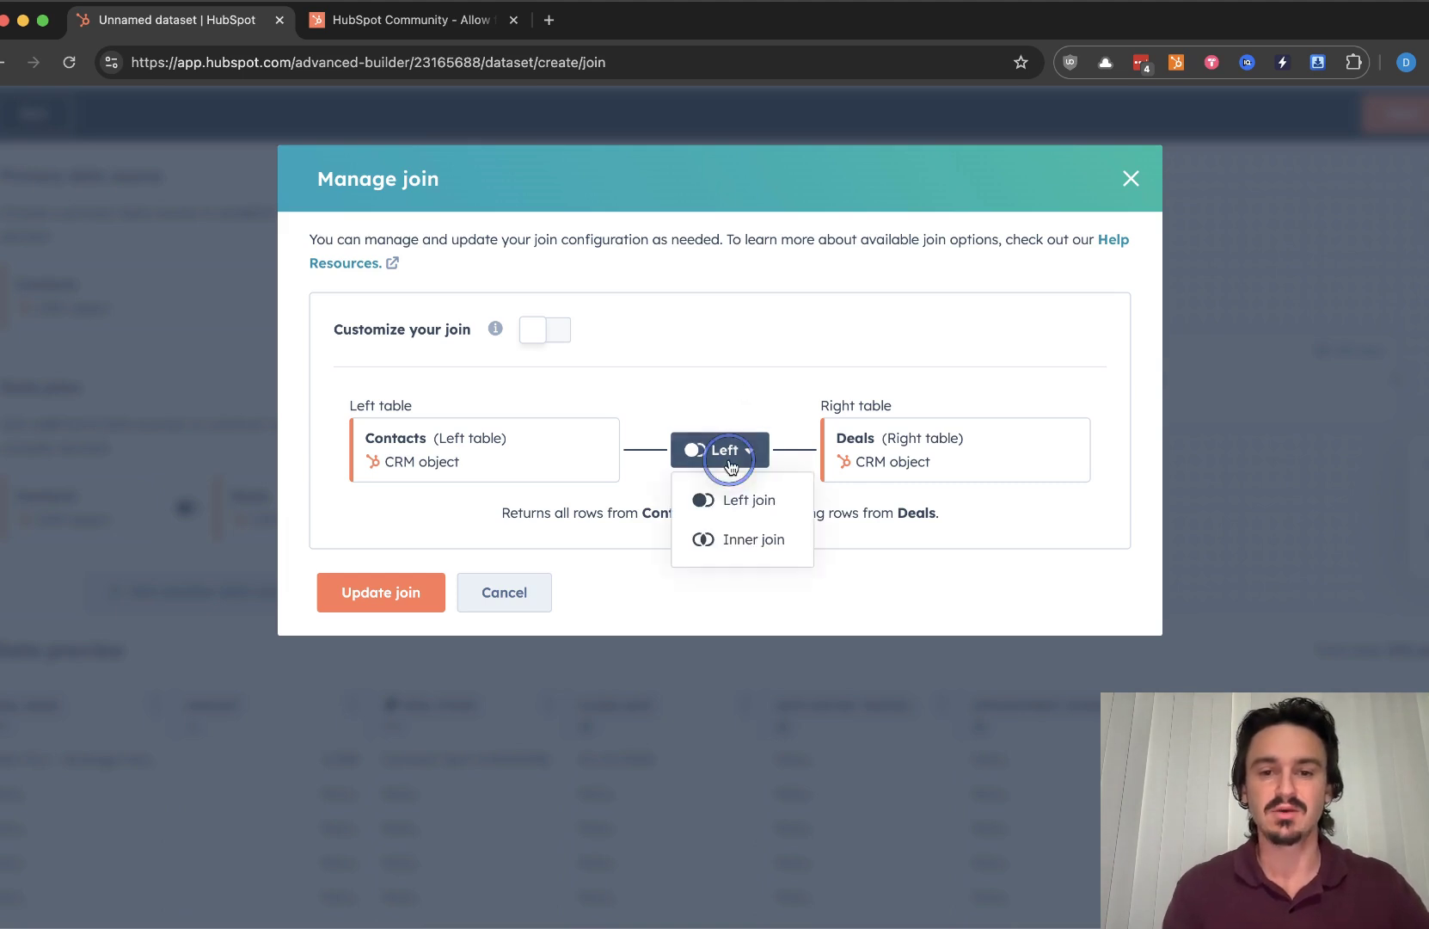
click(701, 383)
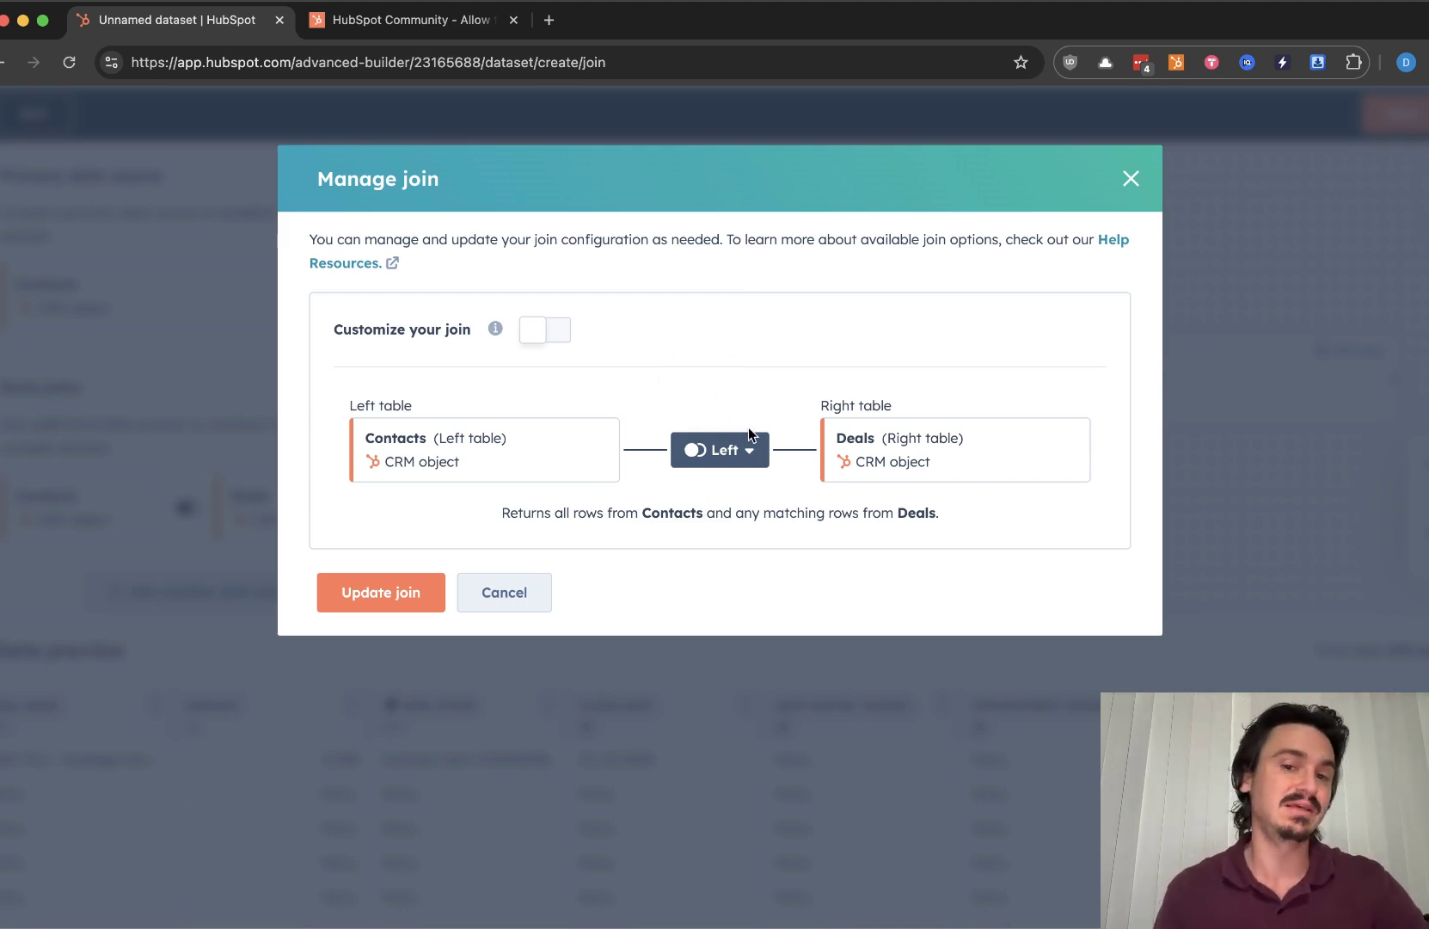
- Customize the join between Contacts and Deals to use the association label Agent to Agent
click(530, 330)
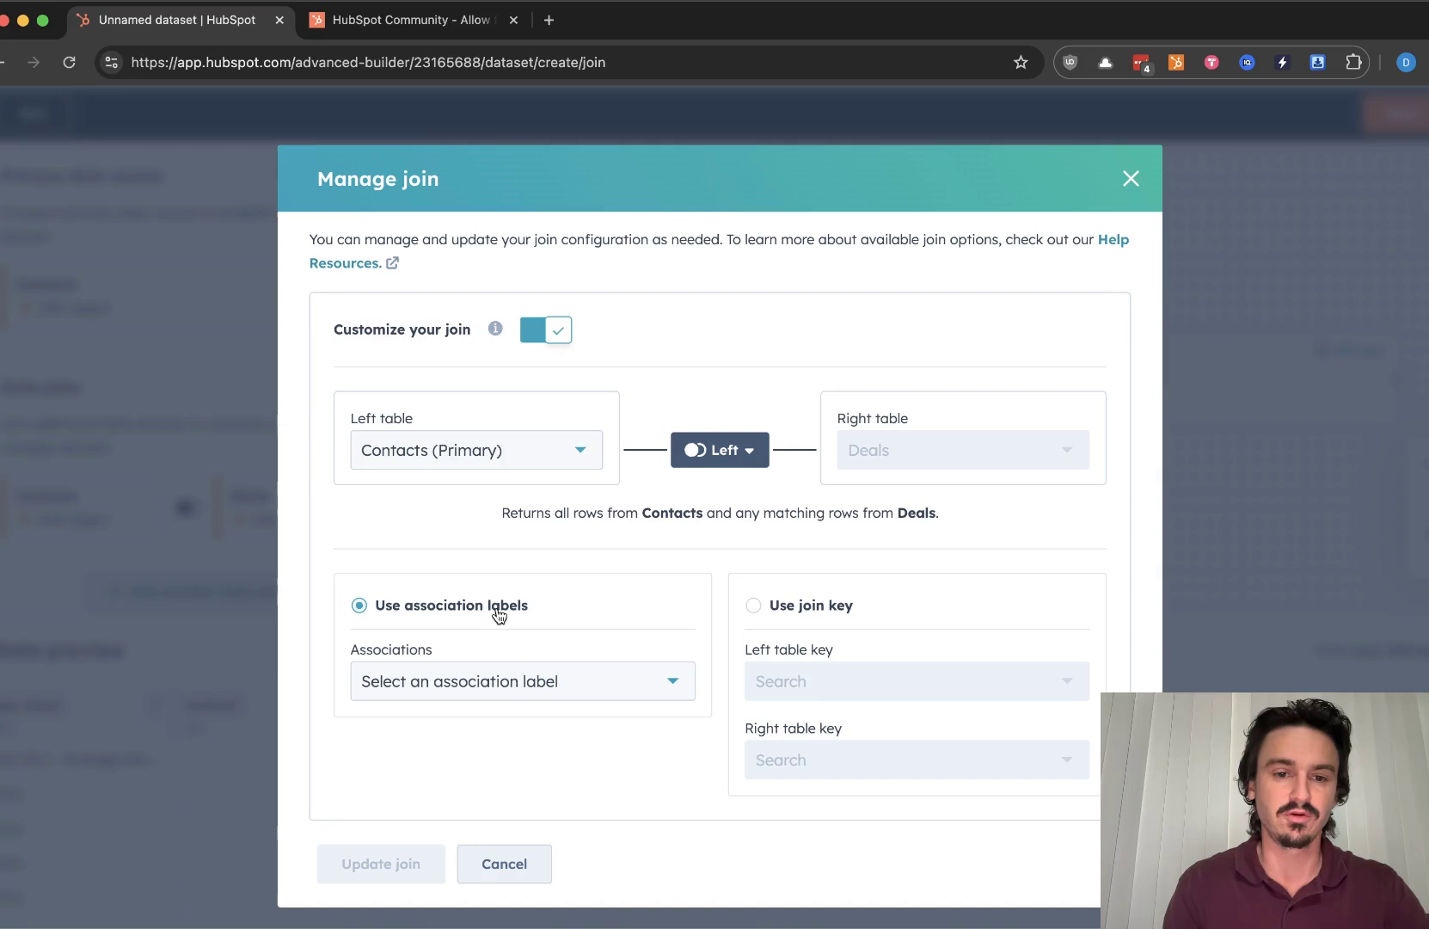
click(546, 684)
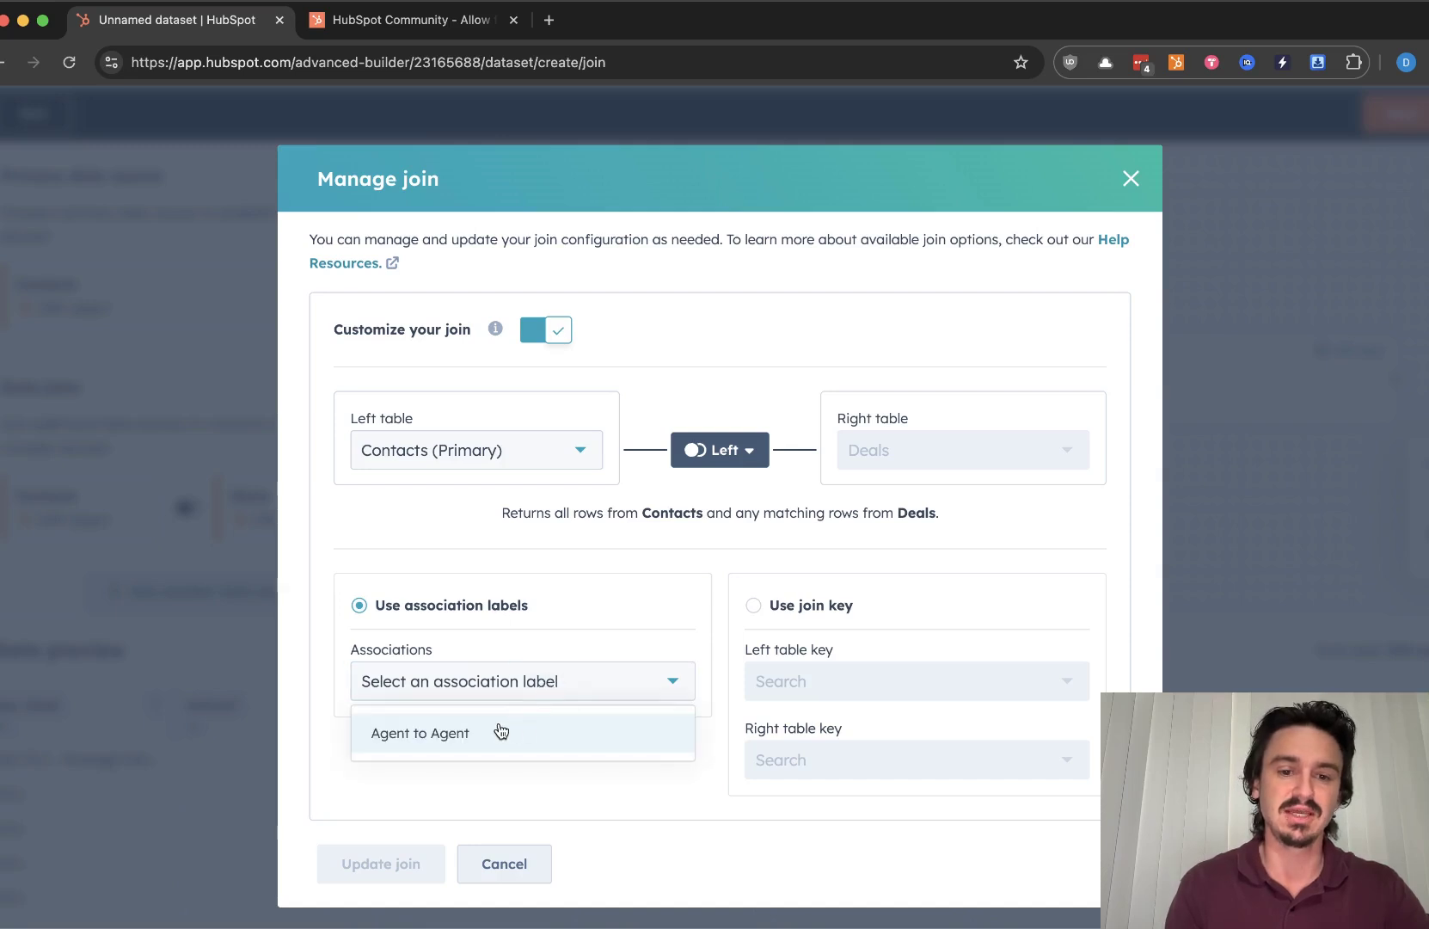
click(500, 731)
click(549, 685)
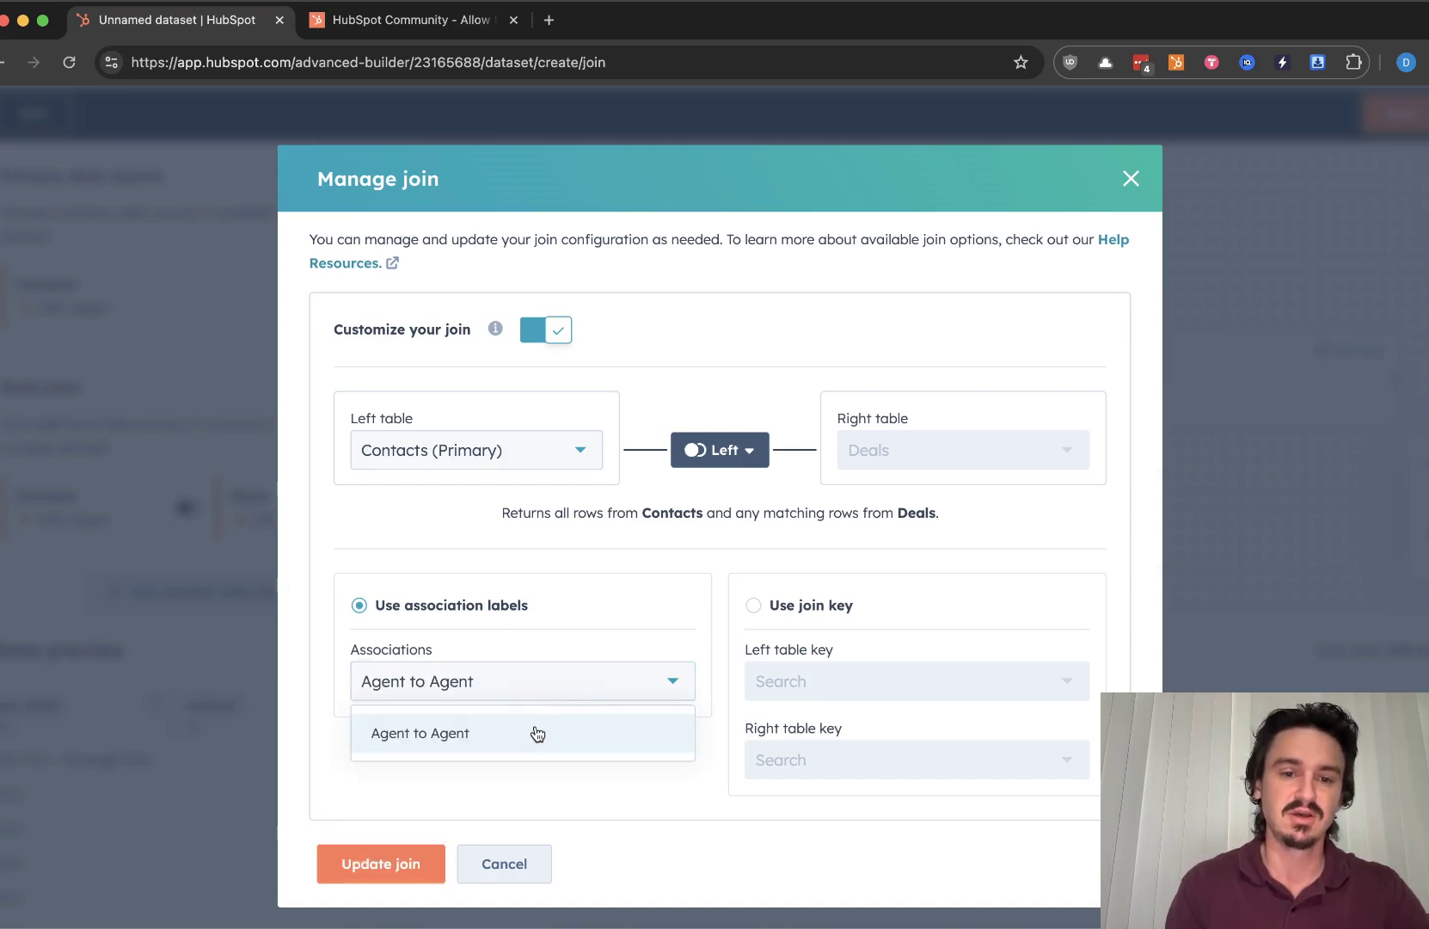
click(533, 732)
- Switch the customized join to a join key and look through the properties available as table keys
click(796, 605)
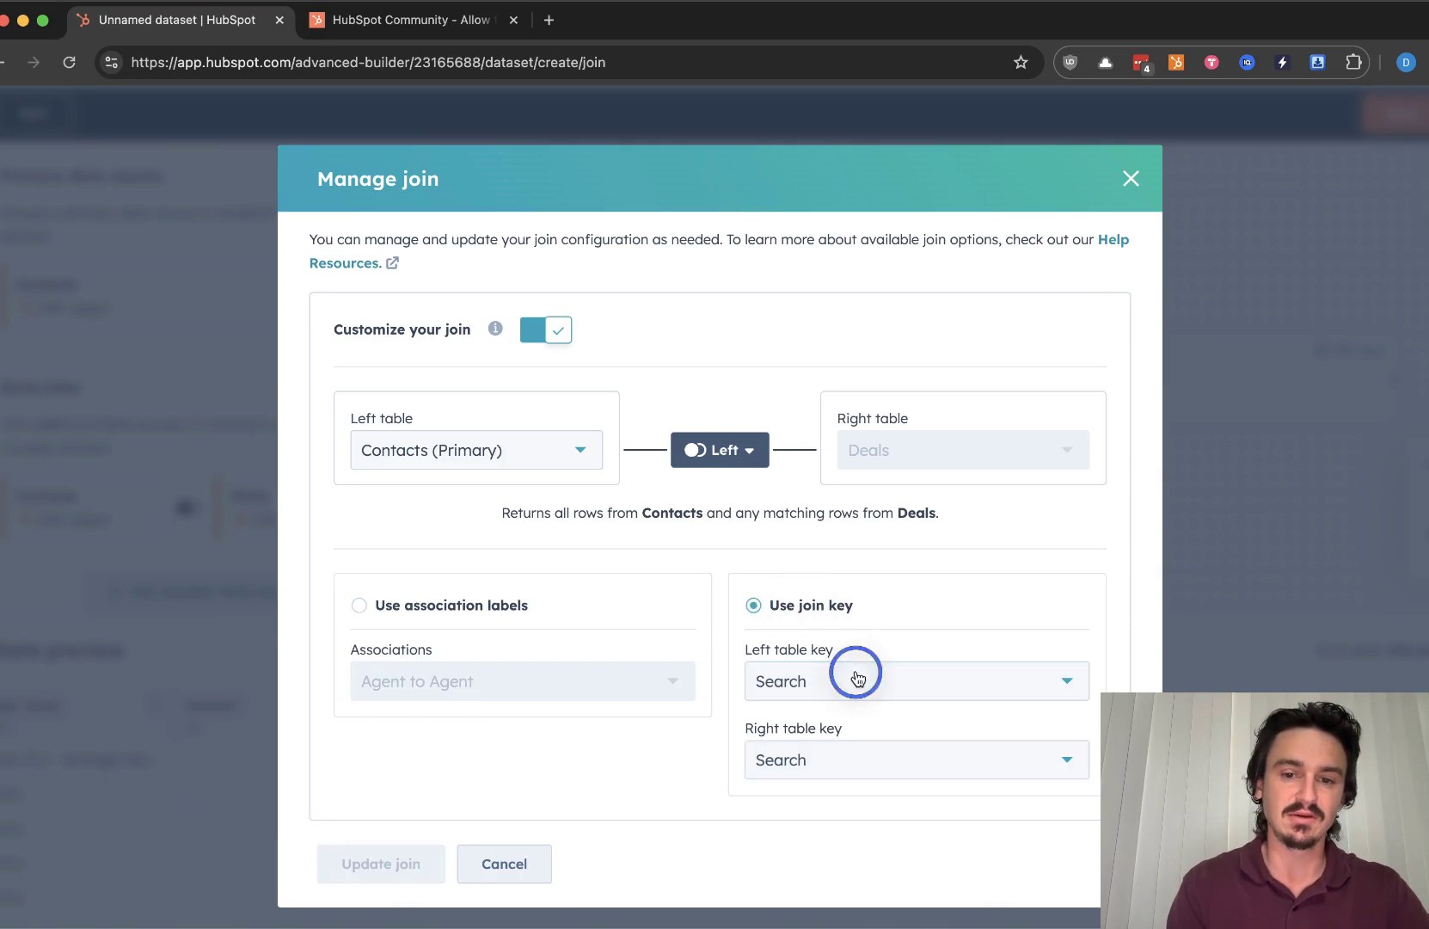
click(855, 679)
scroll(882, 526, down, 15)
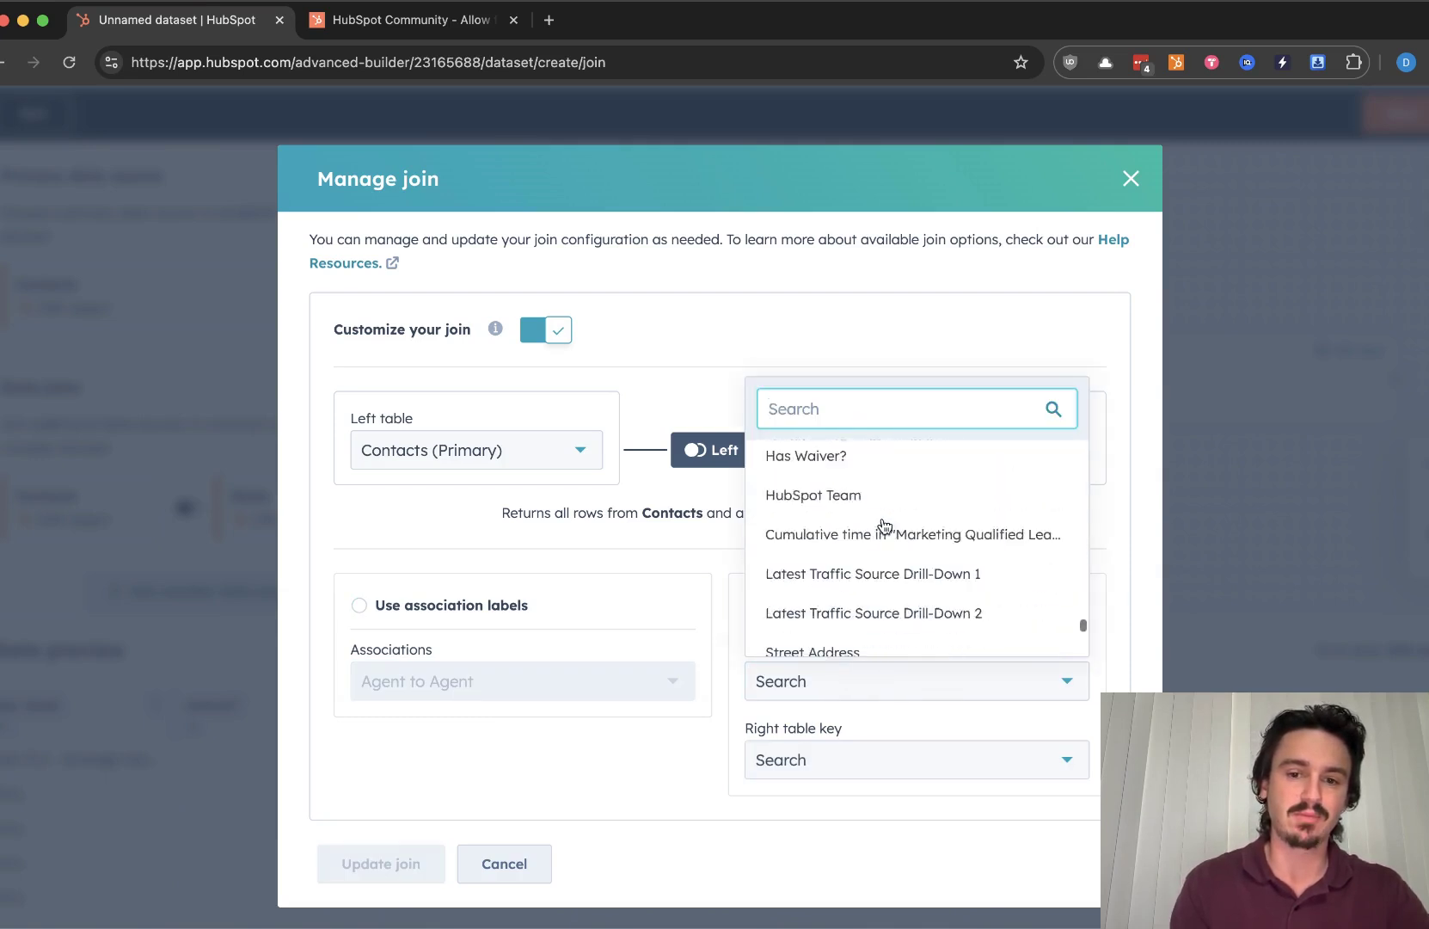
click(698, 755)
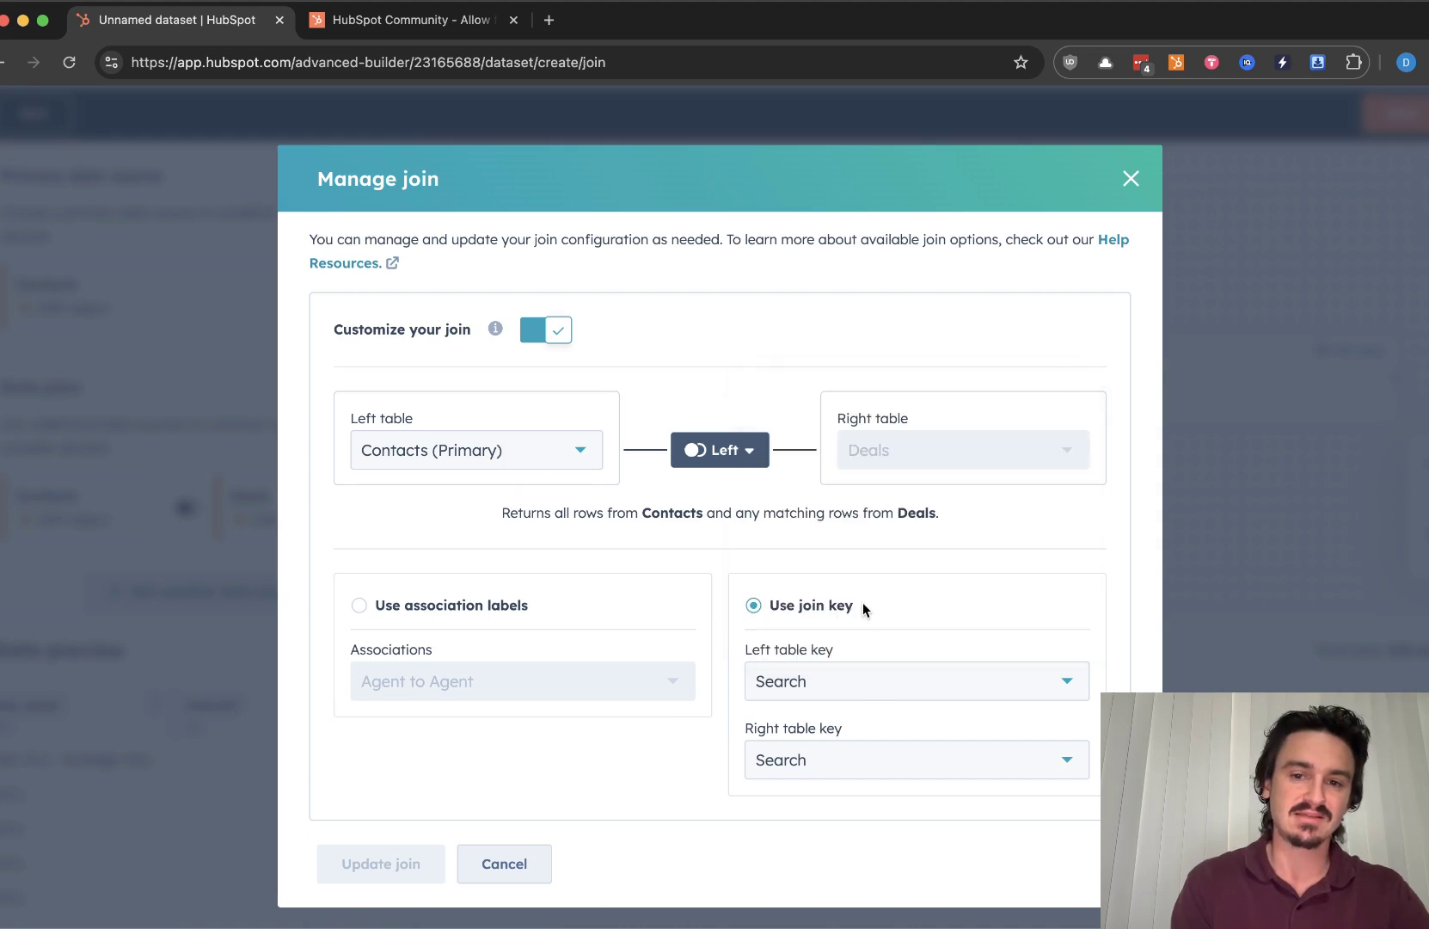
click(893, 762)
click(685, 771)
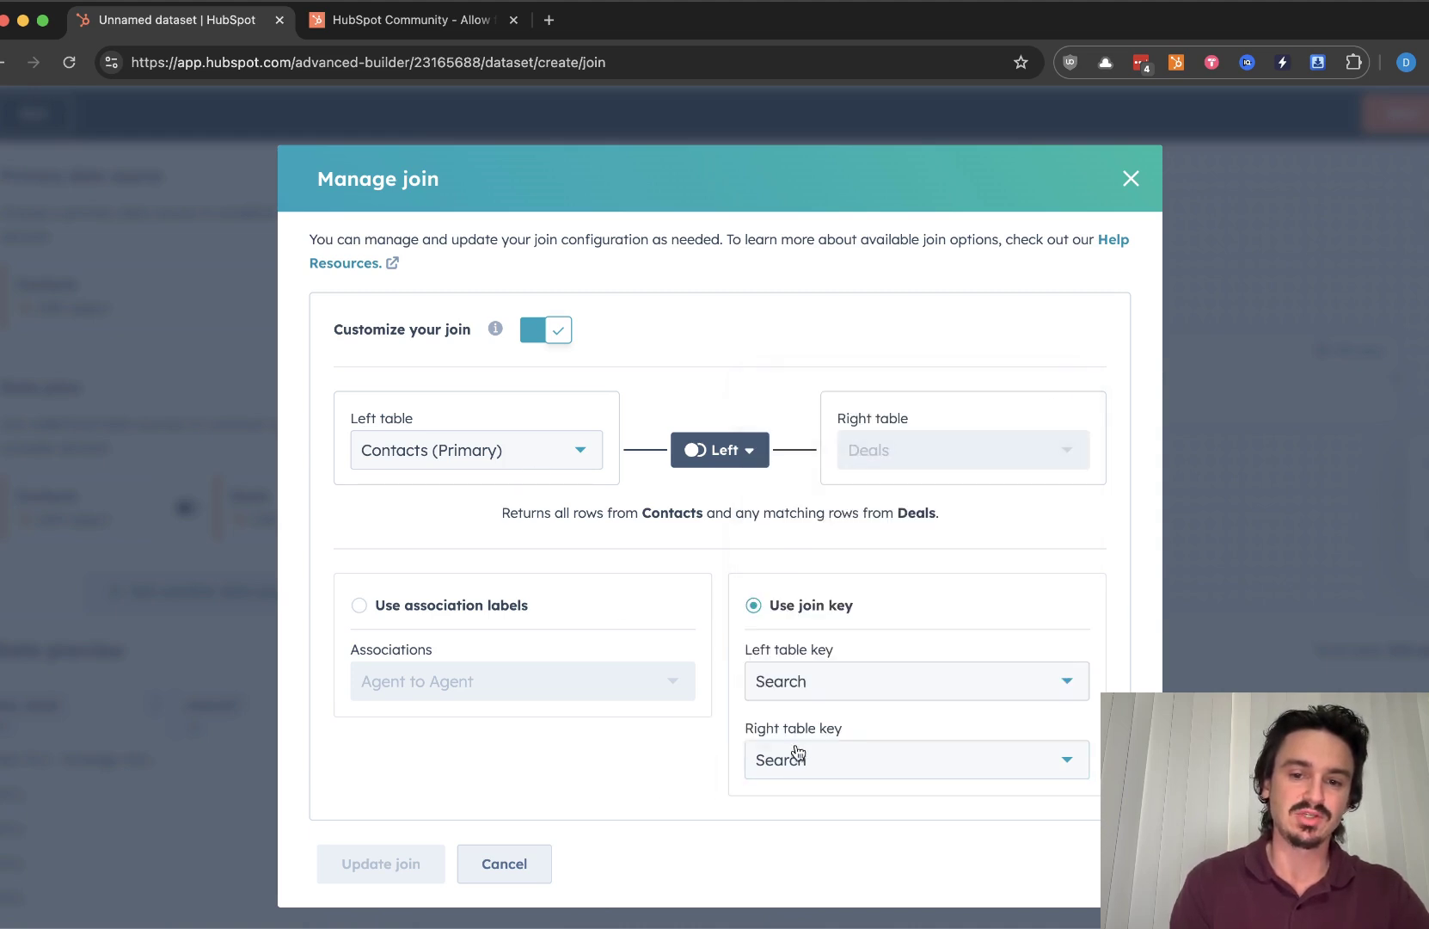
- Set the join's left table key to Company Name and its right table key to Deal Company
click(821, 681)
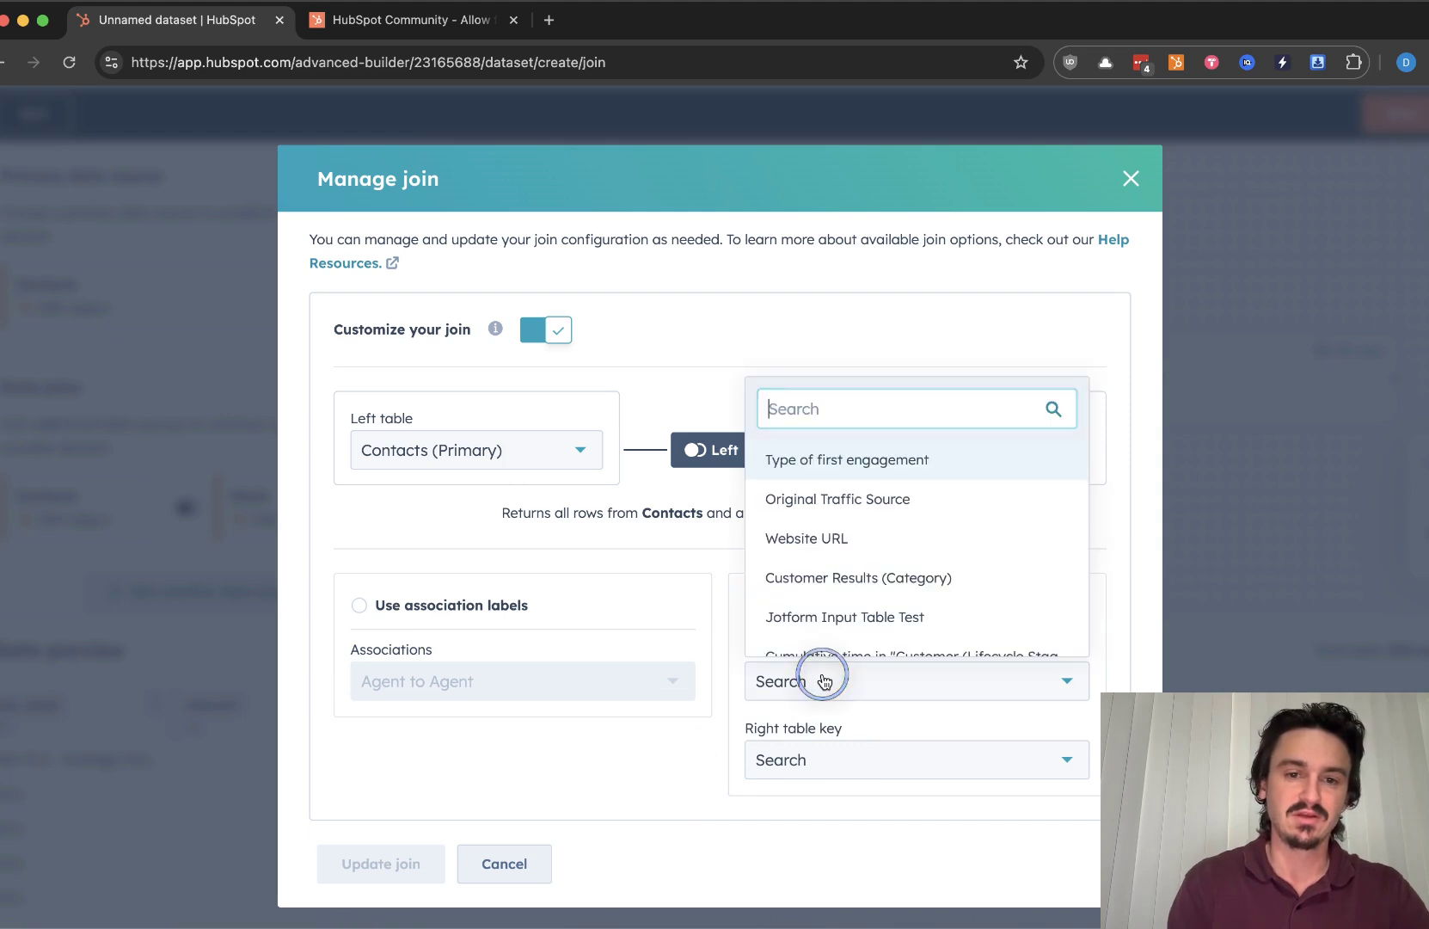
text(company)
click(858, 599)
click(862, 761)
text(c)
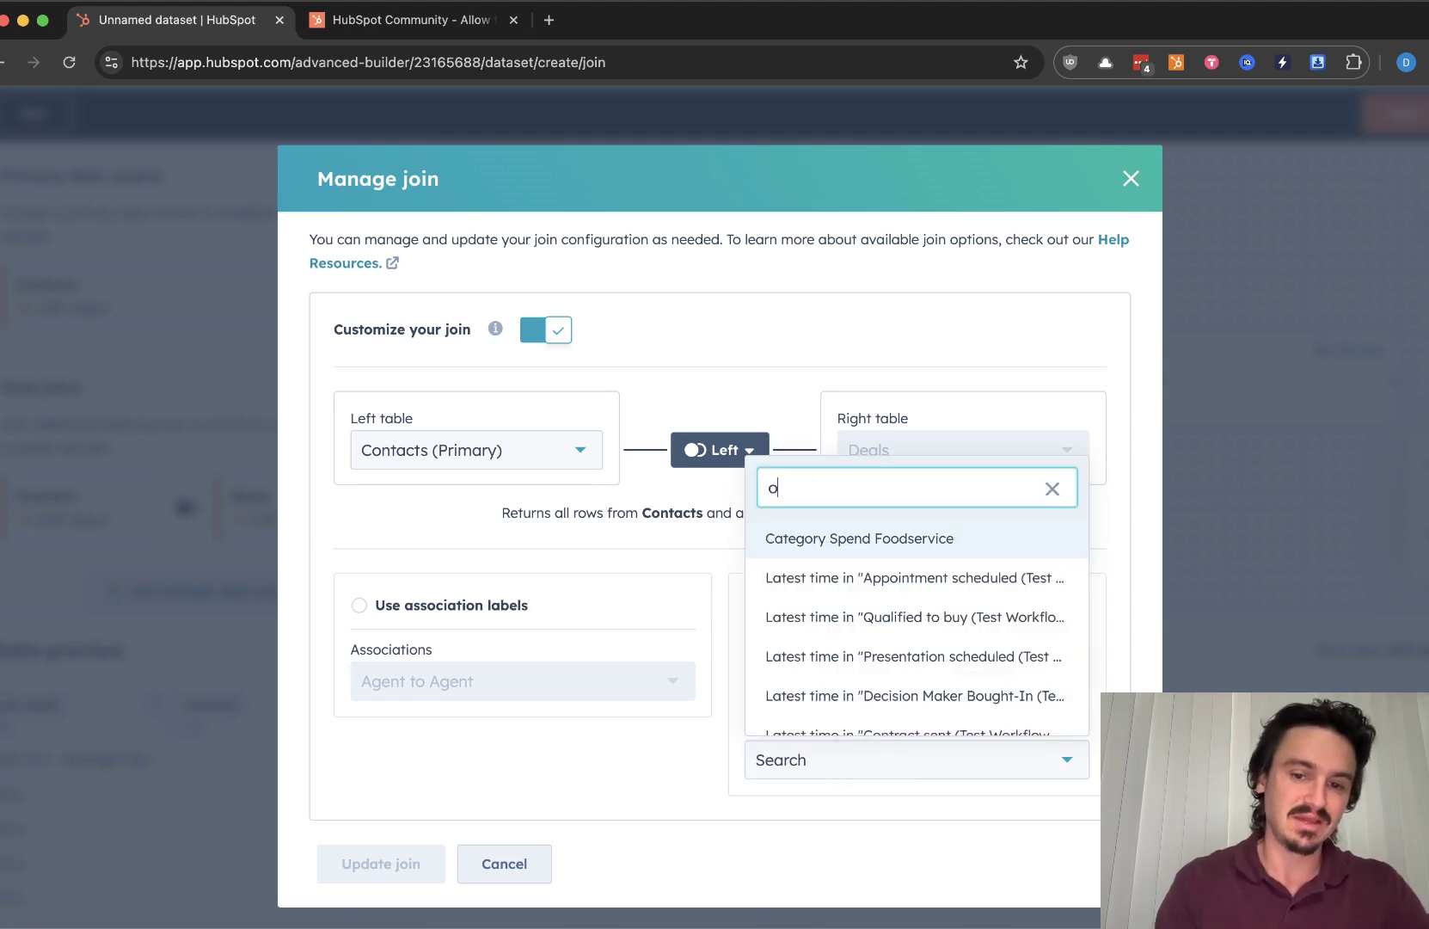
text(ompany)
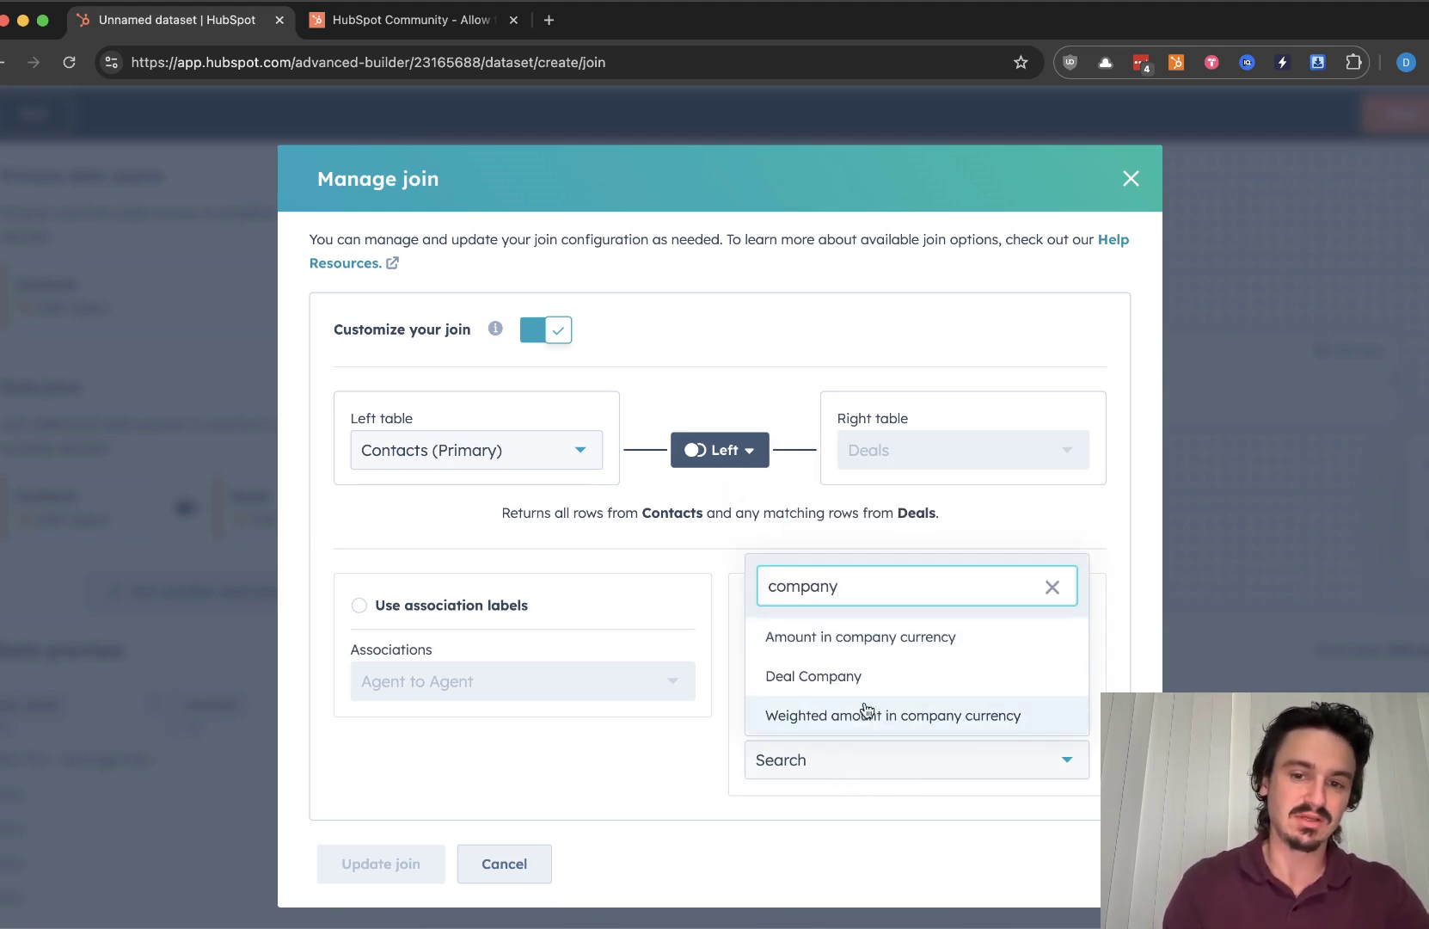
click(866, 687)
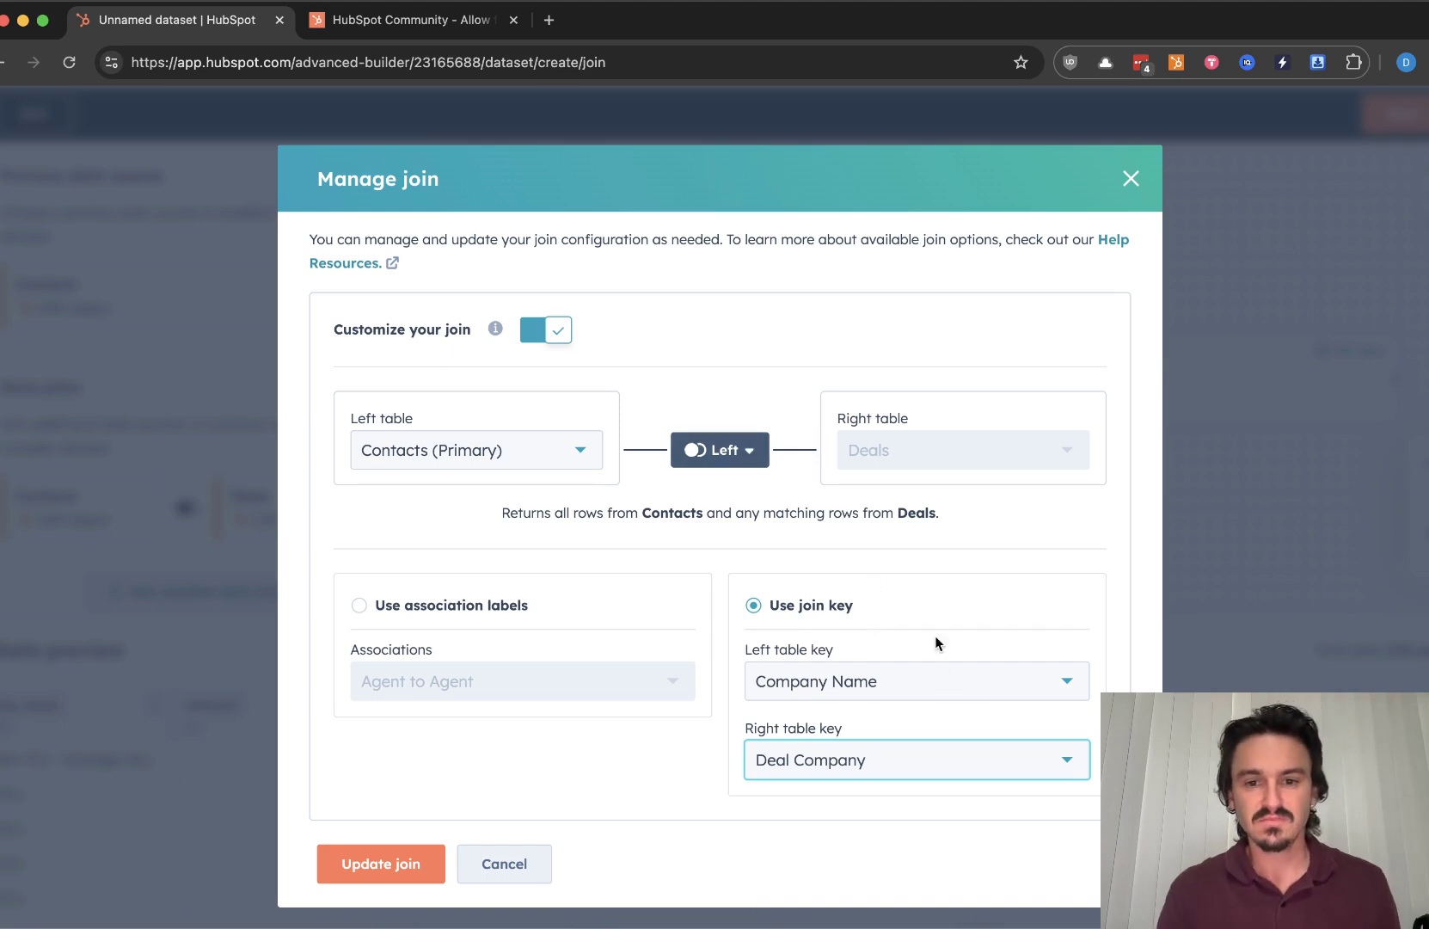
click(968, 516)
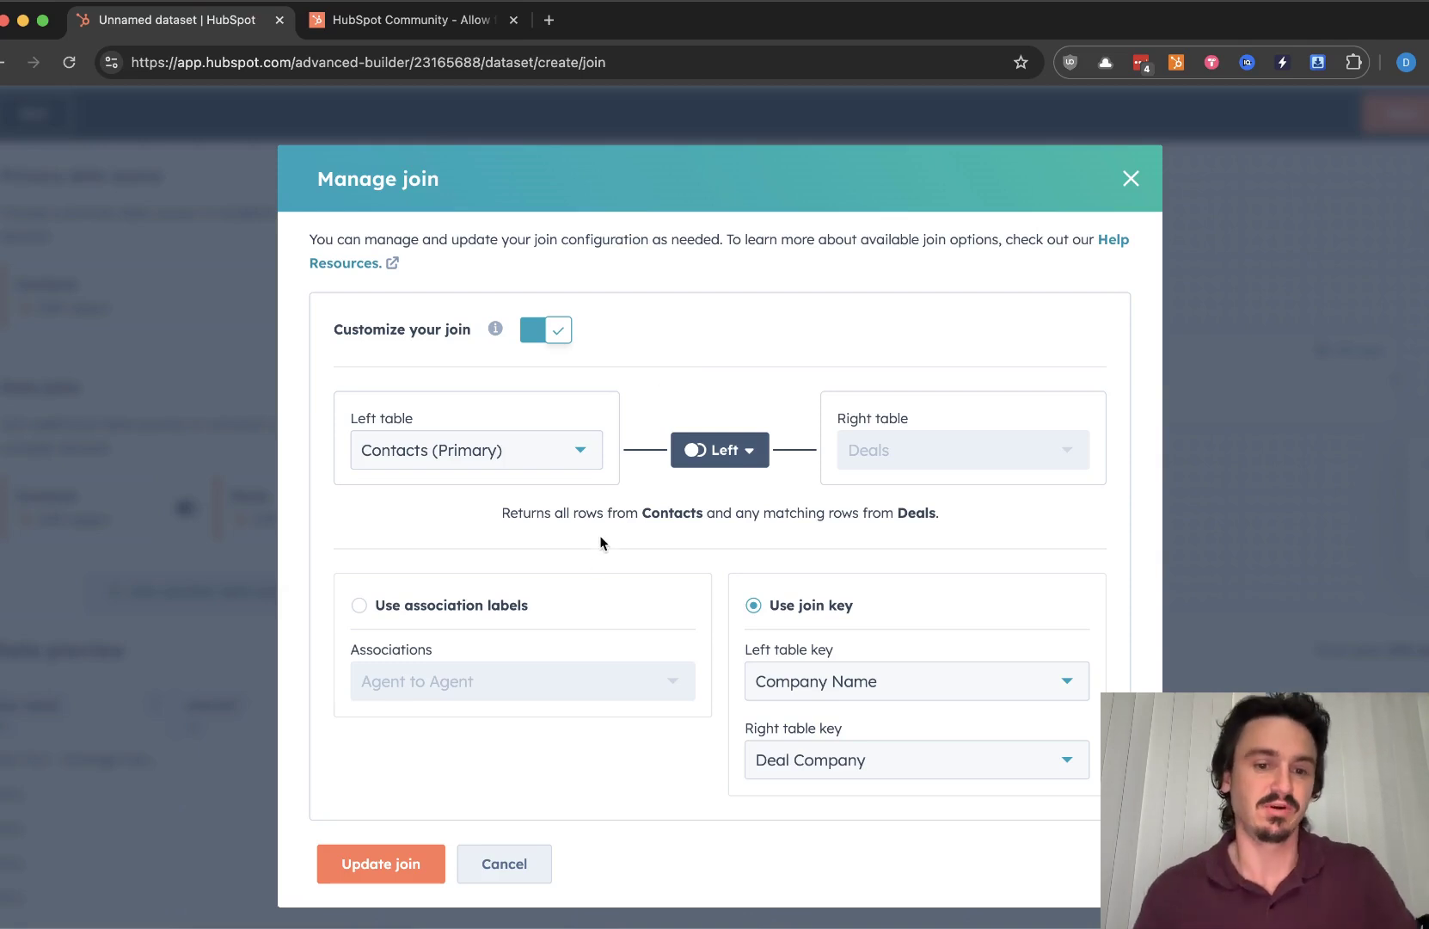
- Turn off the join customization, update the left join between Contacts and Deals, and check the data preview
click(525, 360)
click(540, 338)
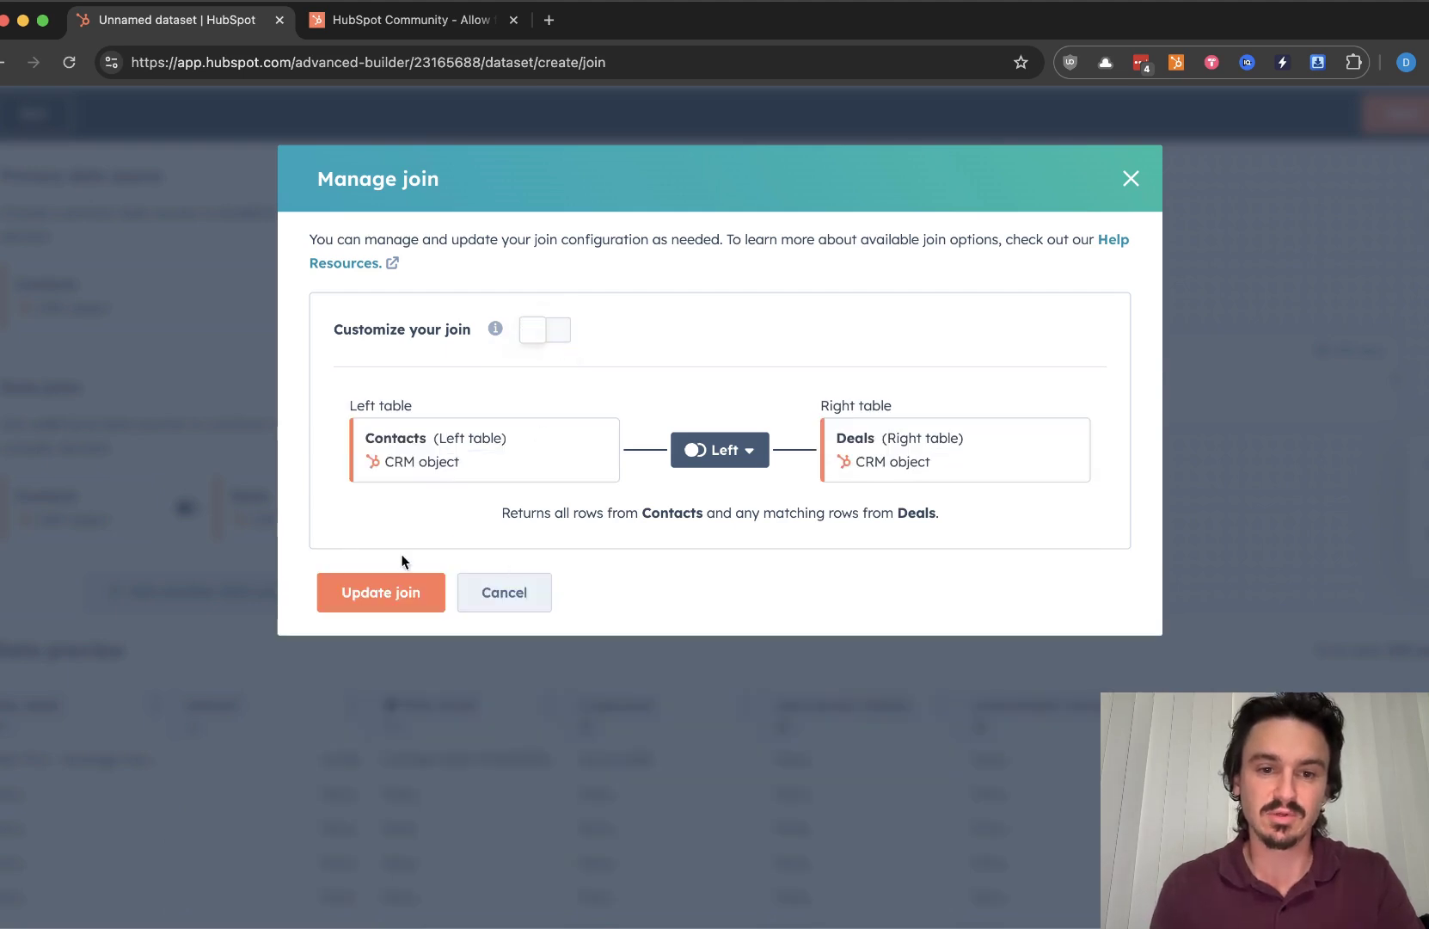
click(383, 591)
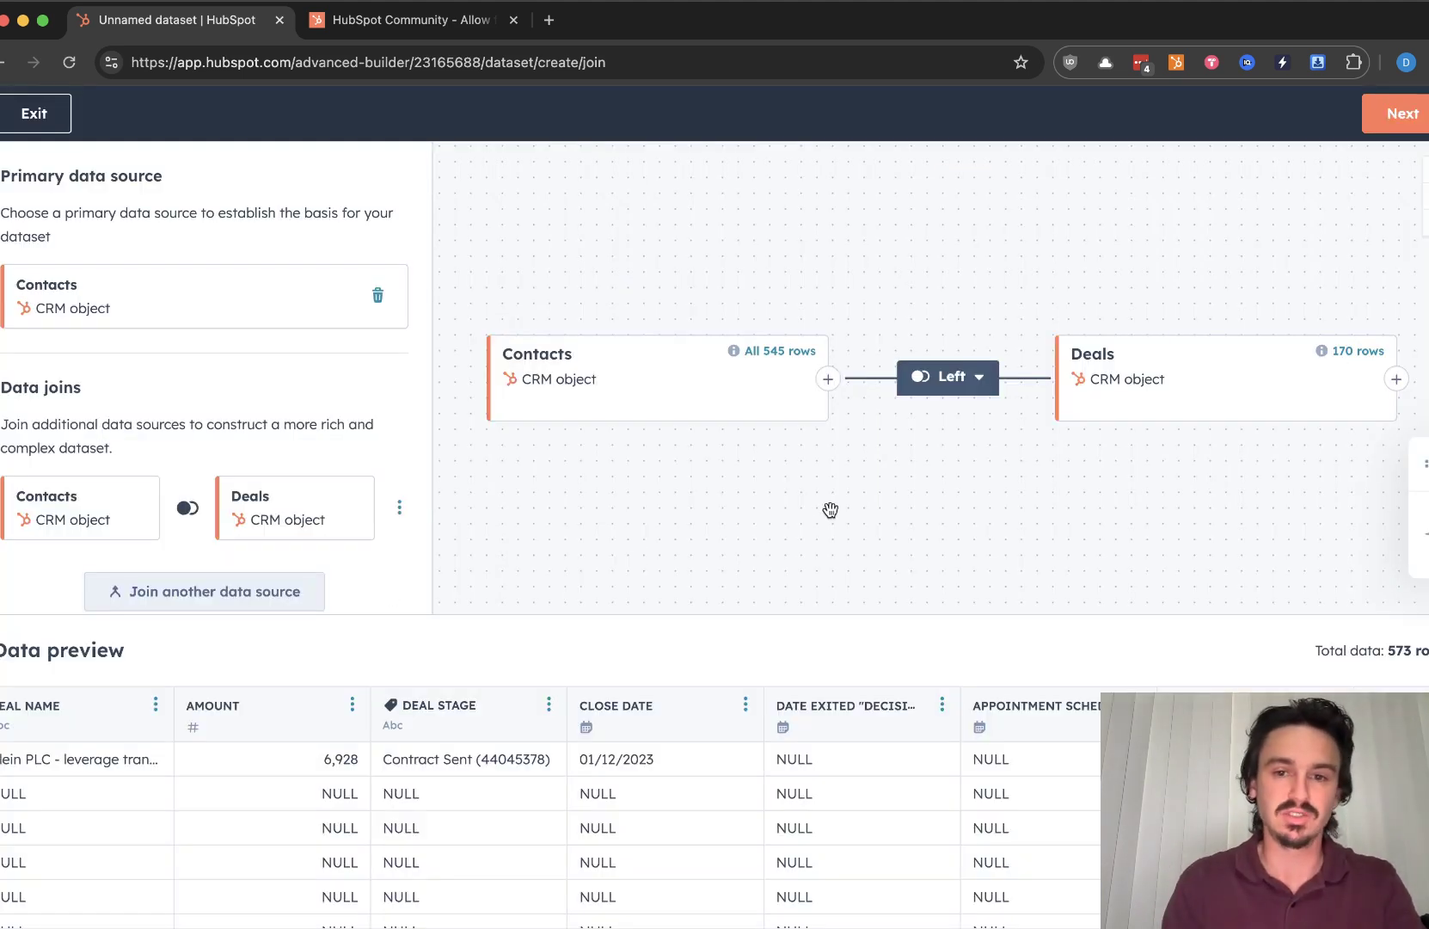
scroll(893, 690, down, 1)
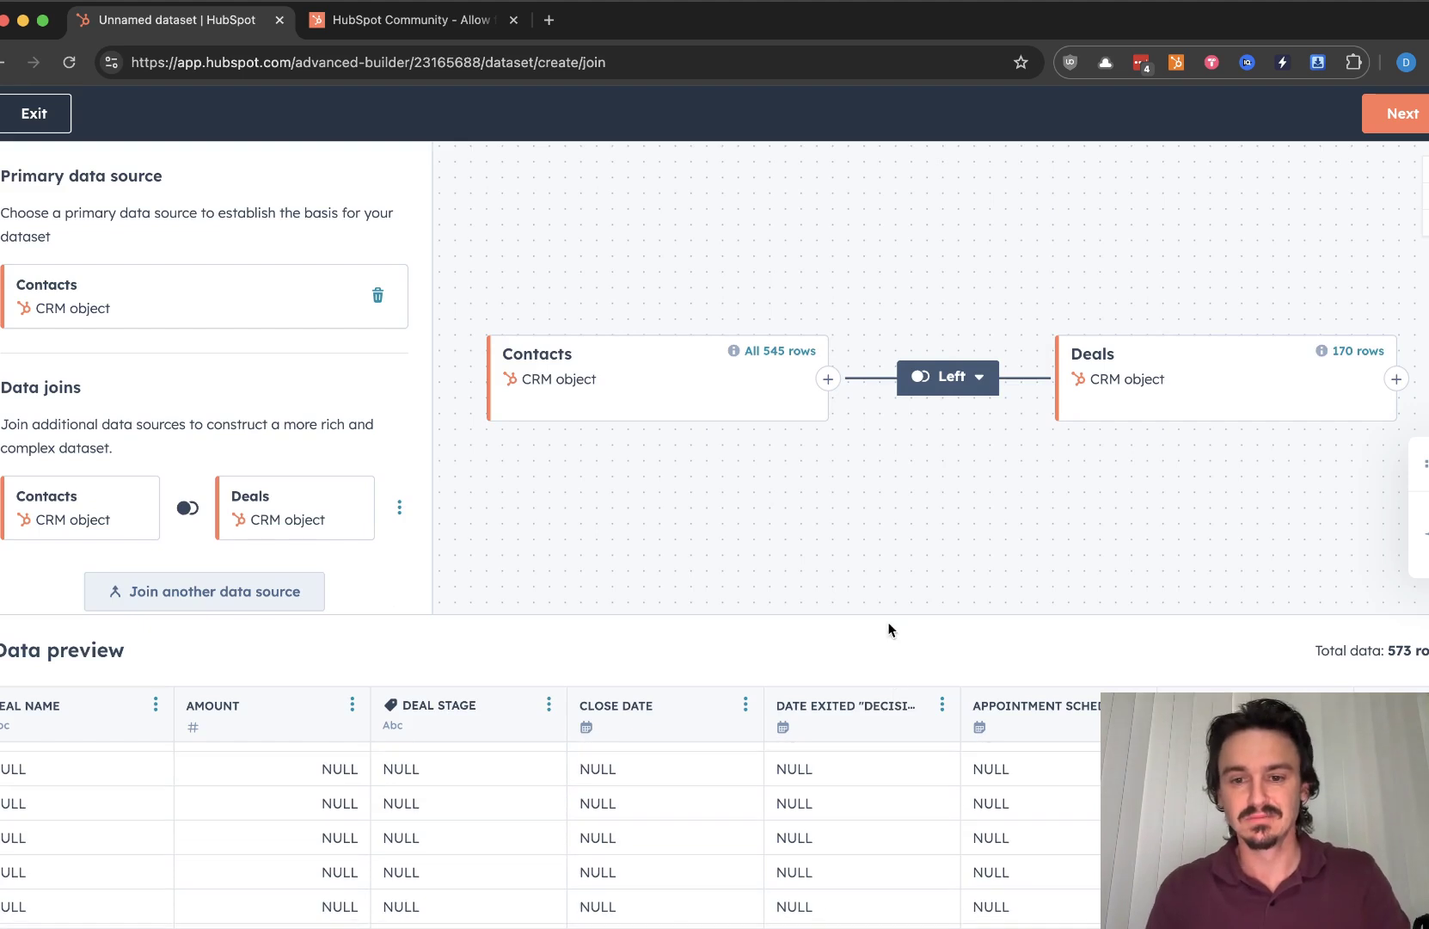
scroll(849, 759, up, 1)
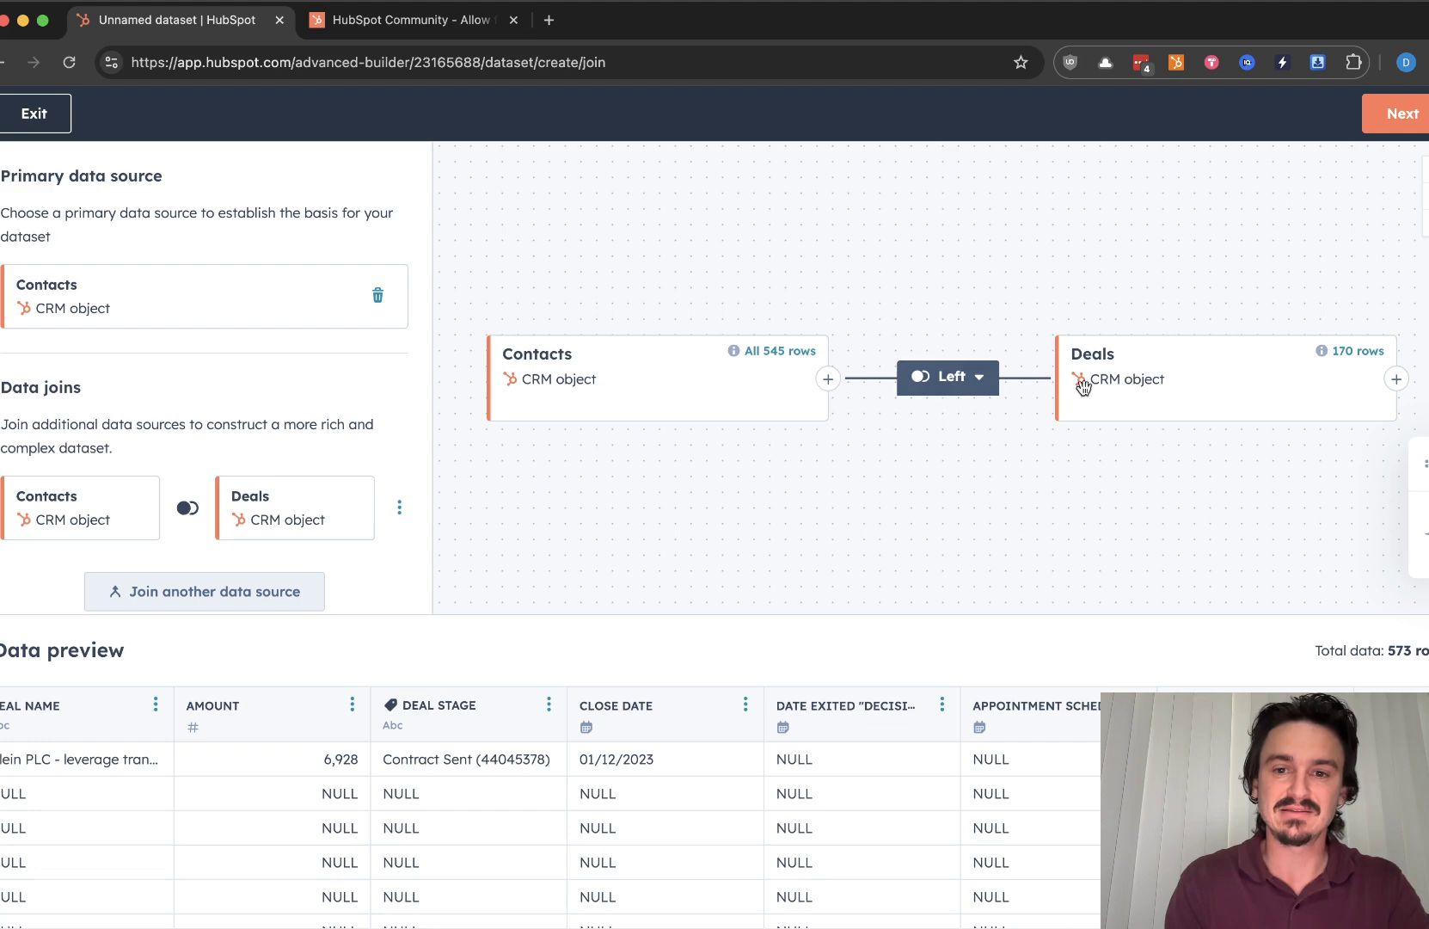
- Join the CRM object Companies to Contacts as another data source
click(827, 378)
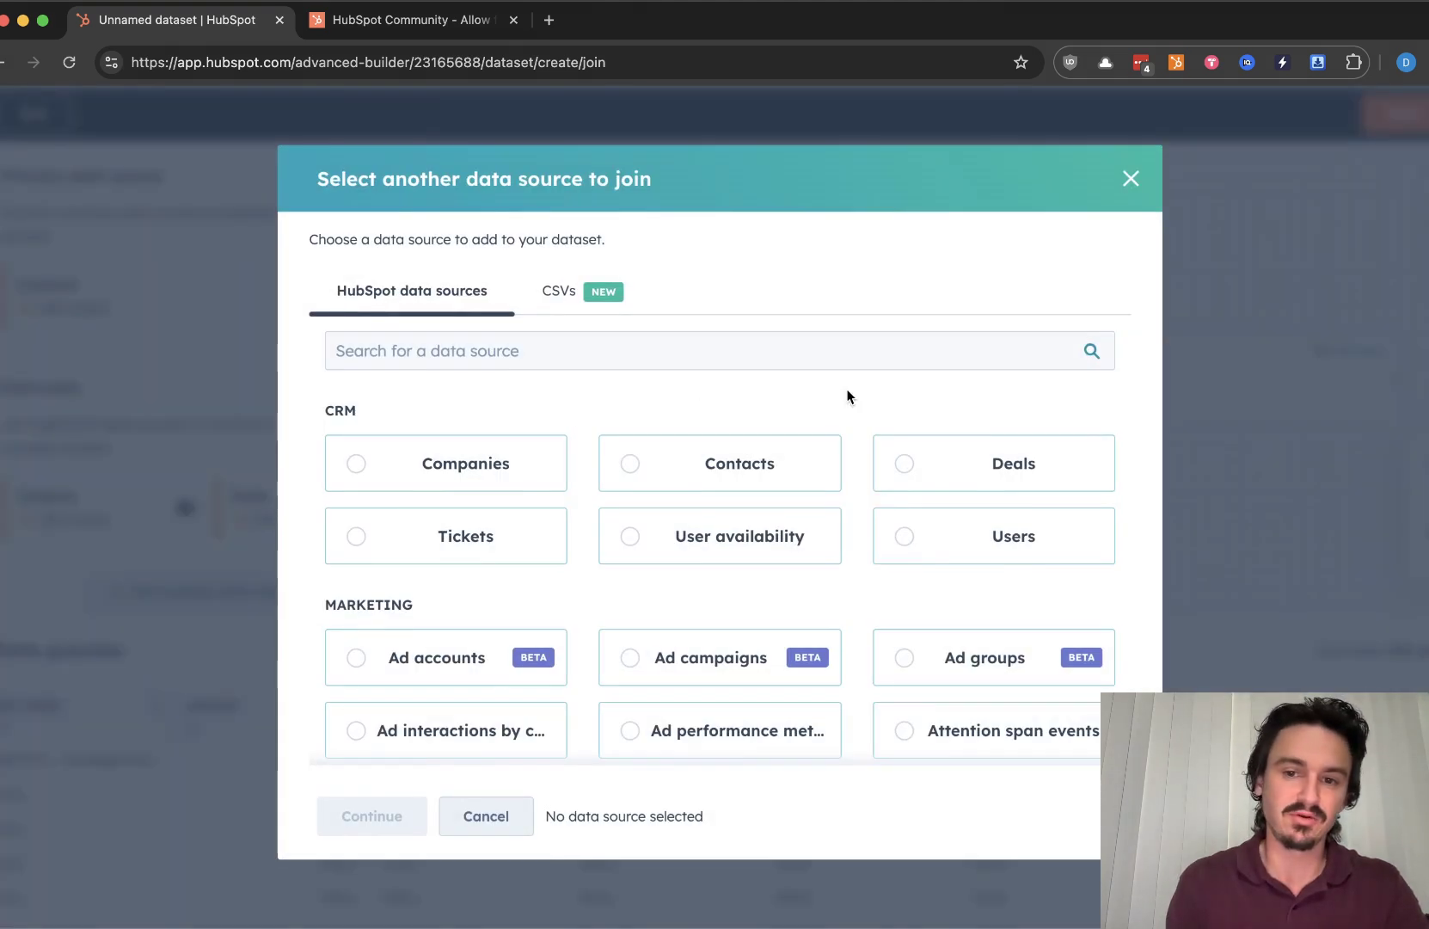
click(453, 463)
click(394, 824)
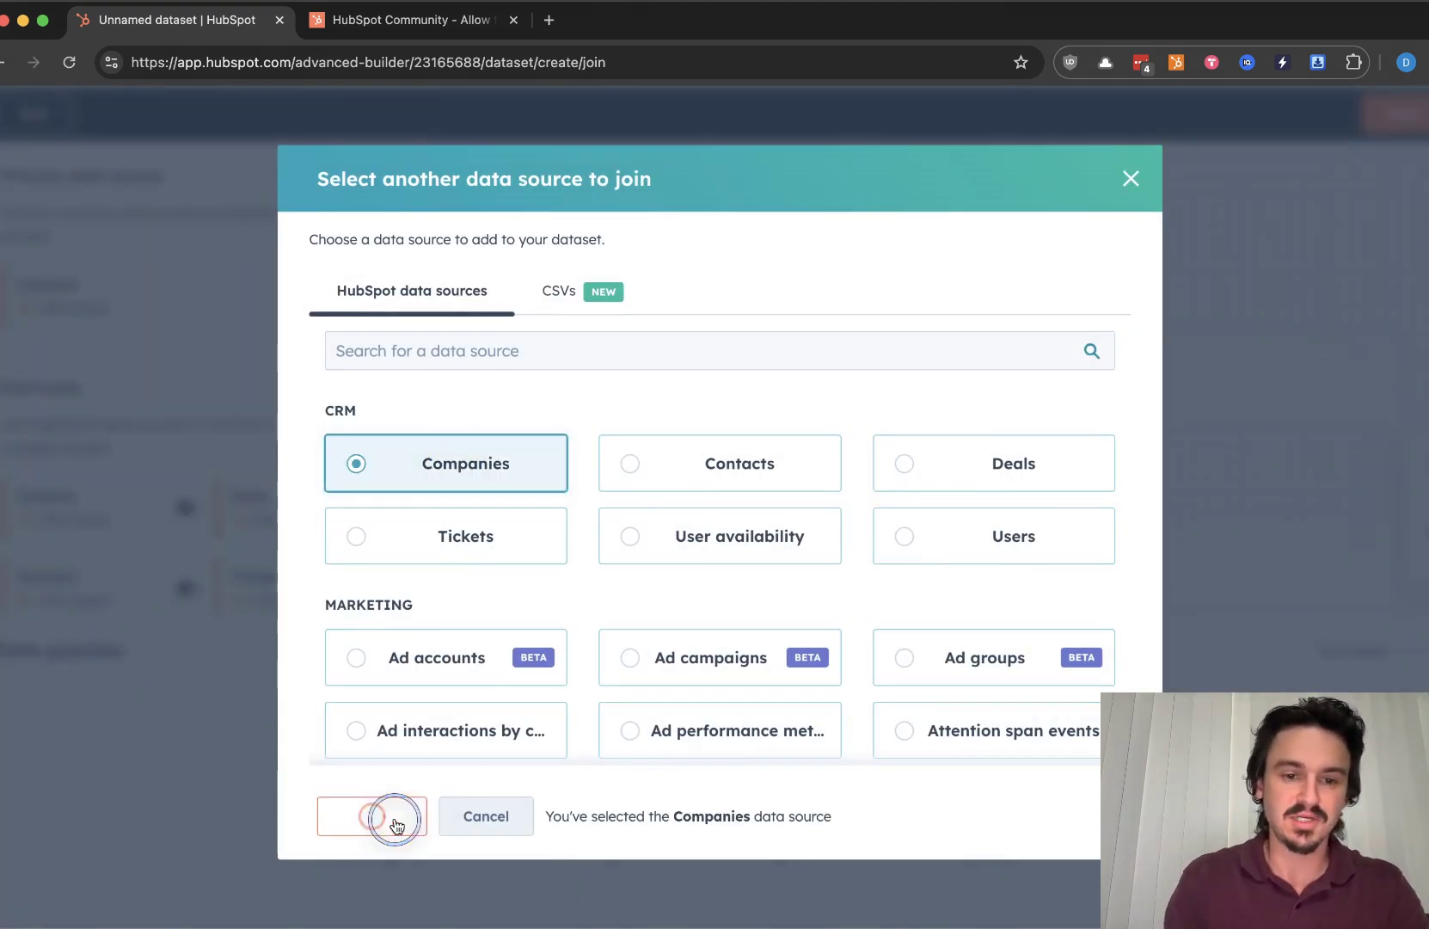
click(985, 400)
drag(985, 400, 803, 376)
scroll(808, 379, down, 3)
scroll(808, 380, down, 1)
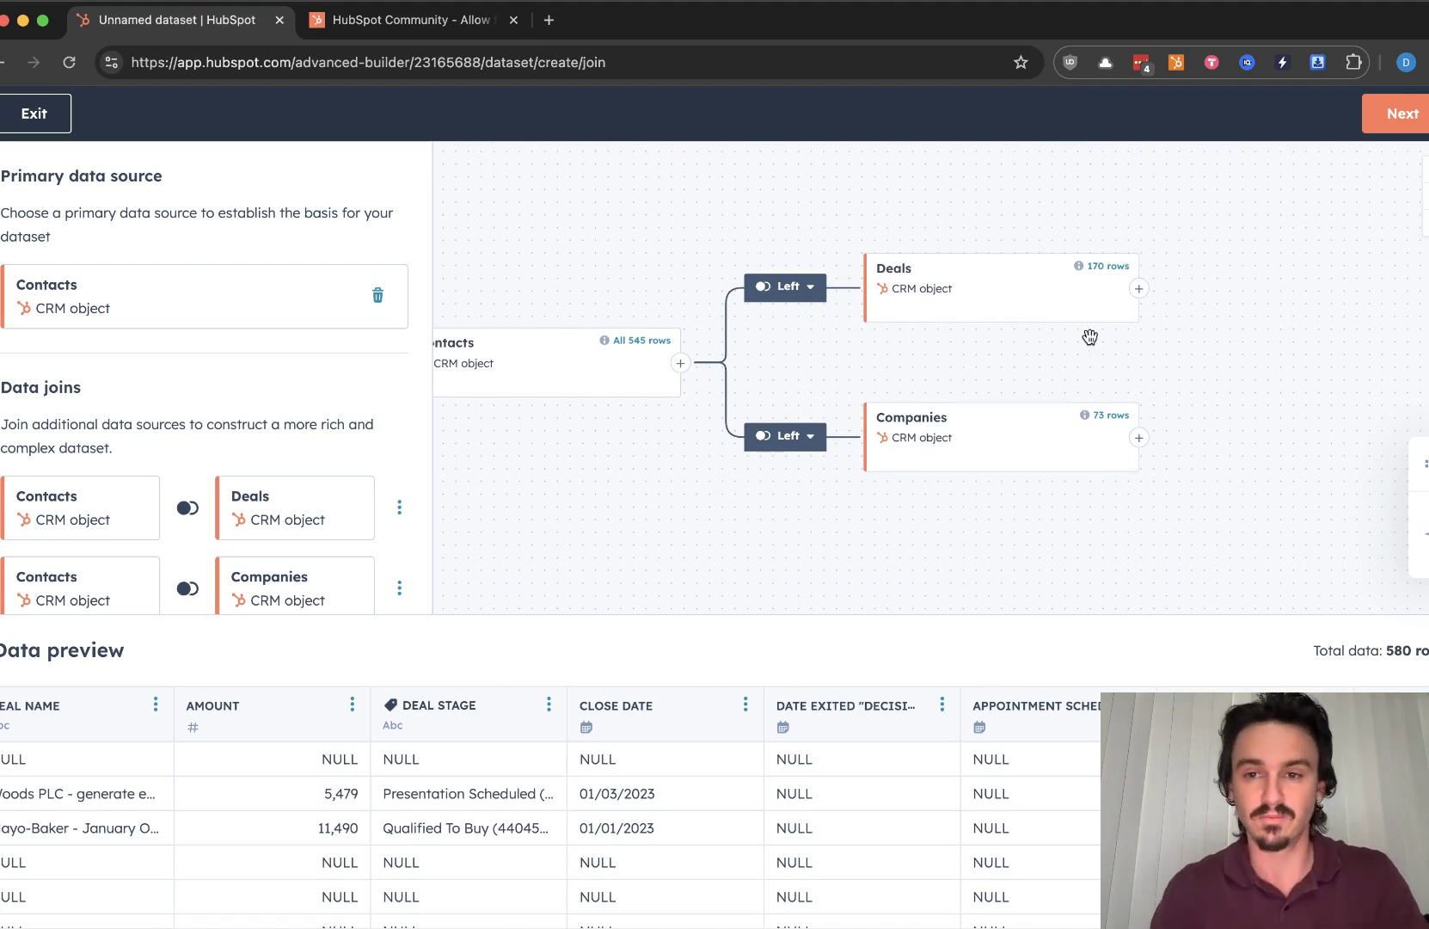
- Look through the data sources that can be joined to Deals and join the sales object Calls
click(1138, 289)
scroll(938, 593, down, 4)
scroll(837, 566, up, 4)
scroll(737, 594, down, 1)
scroll(737, 593, down, 7)
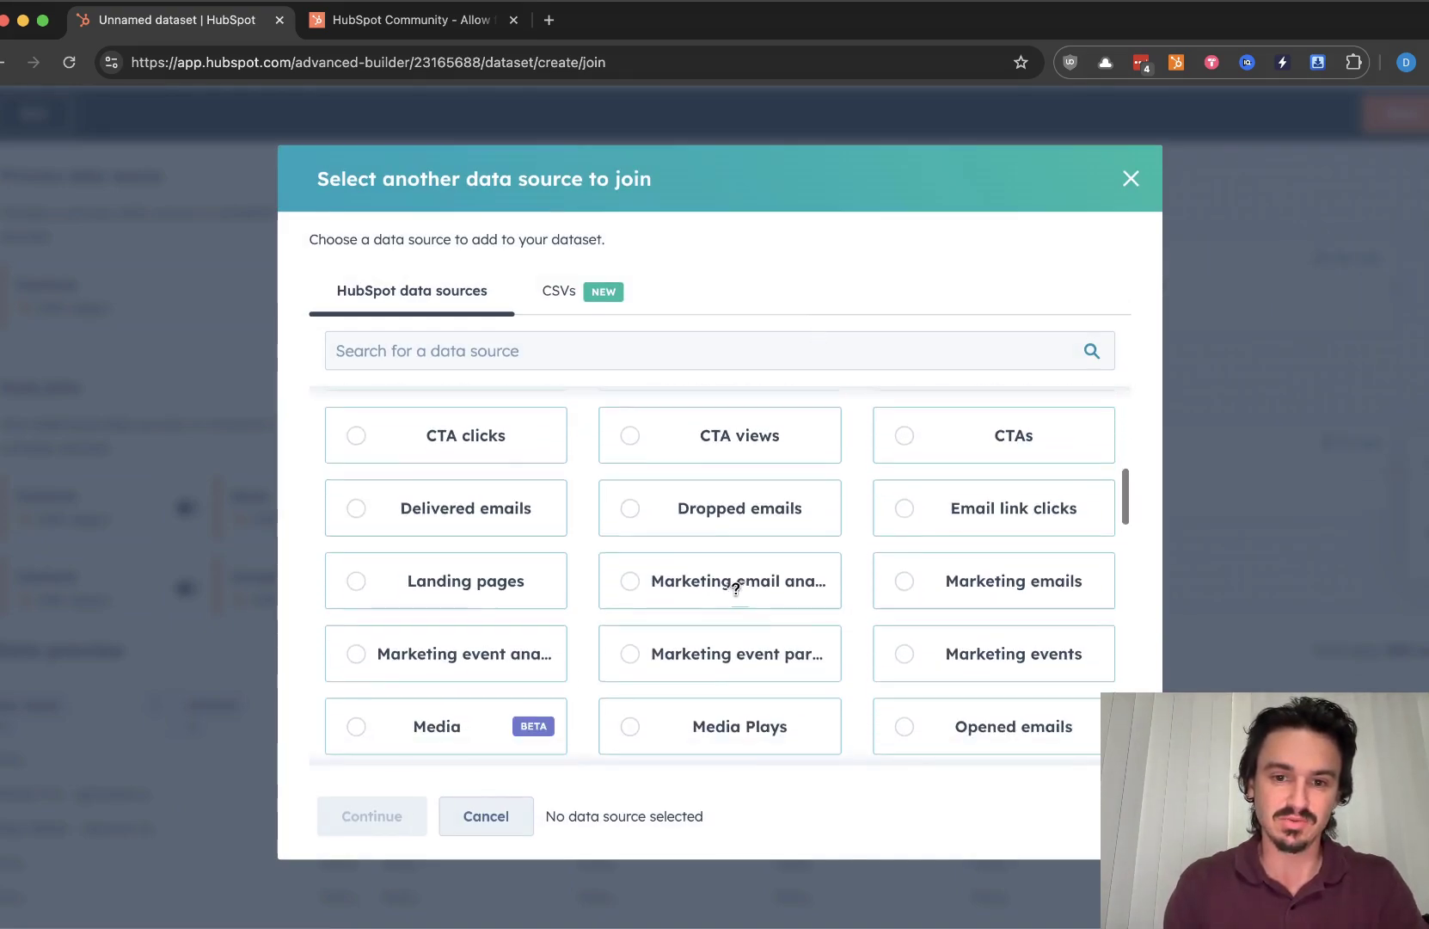
scroll(588, 620, down, 5)
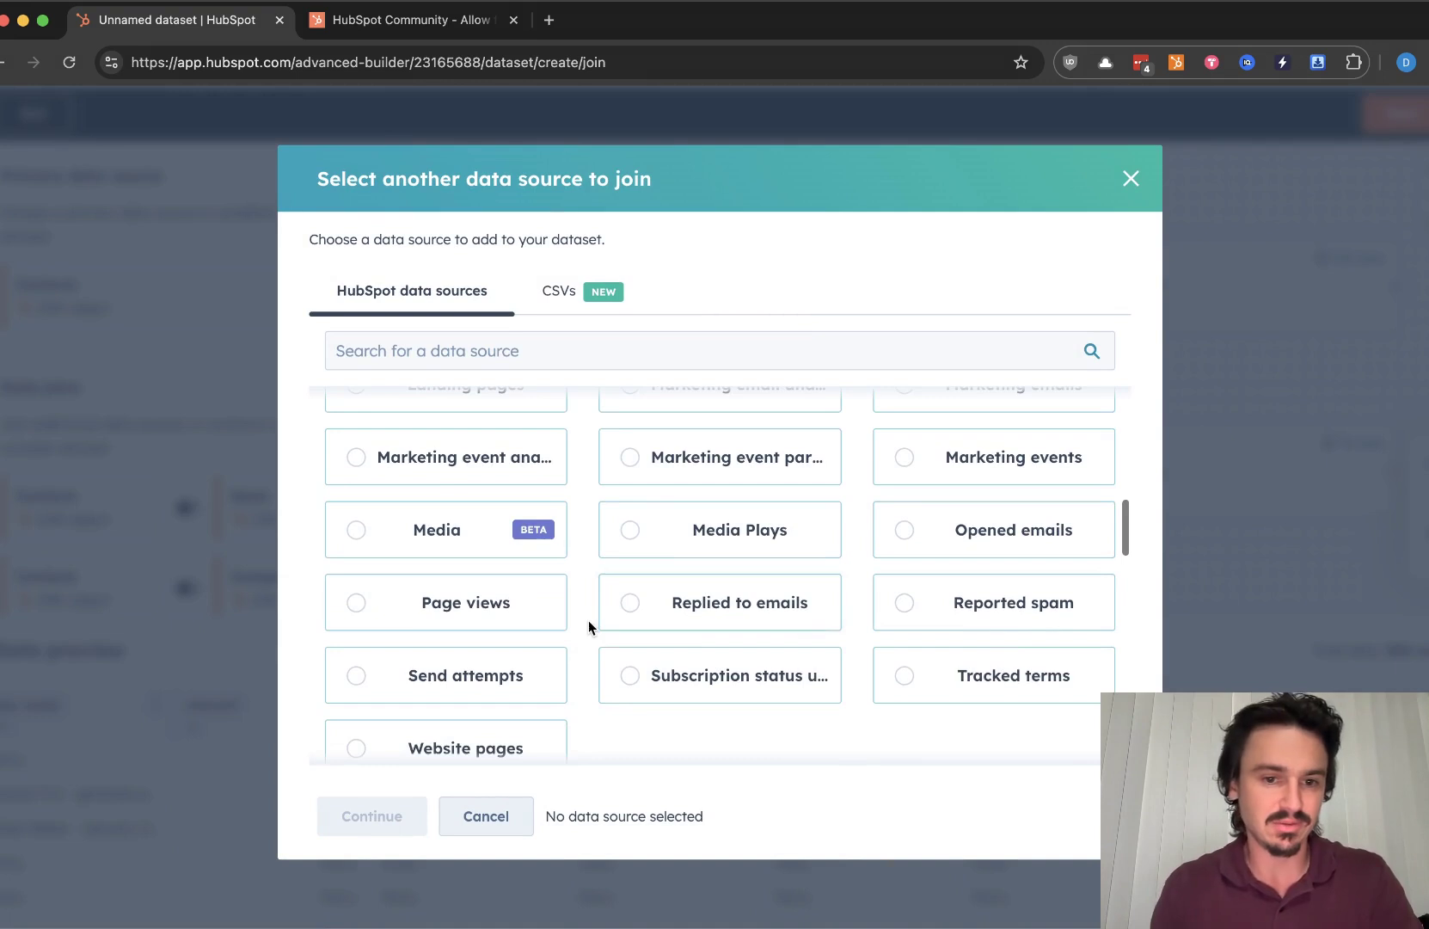
scroll(599, 543, down, 2)
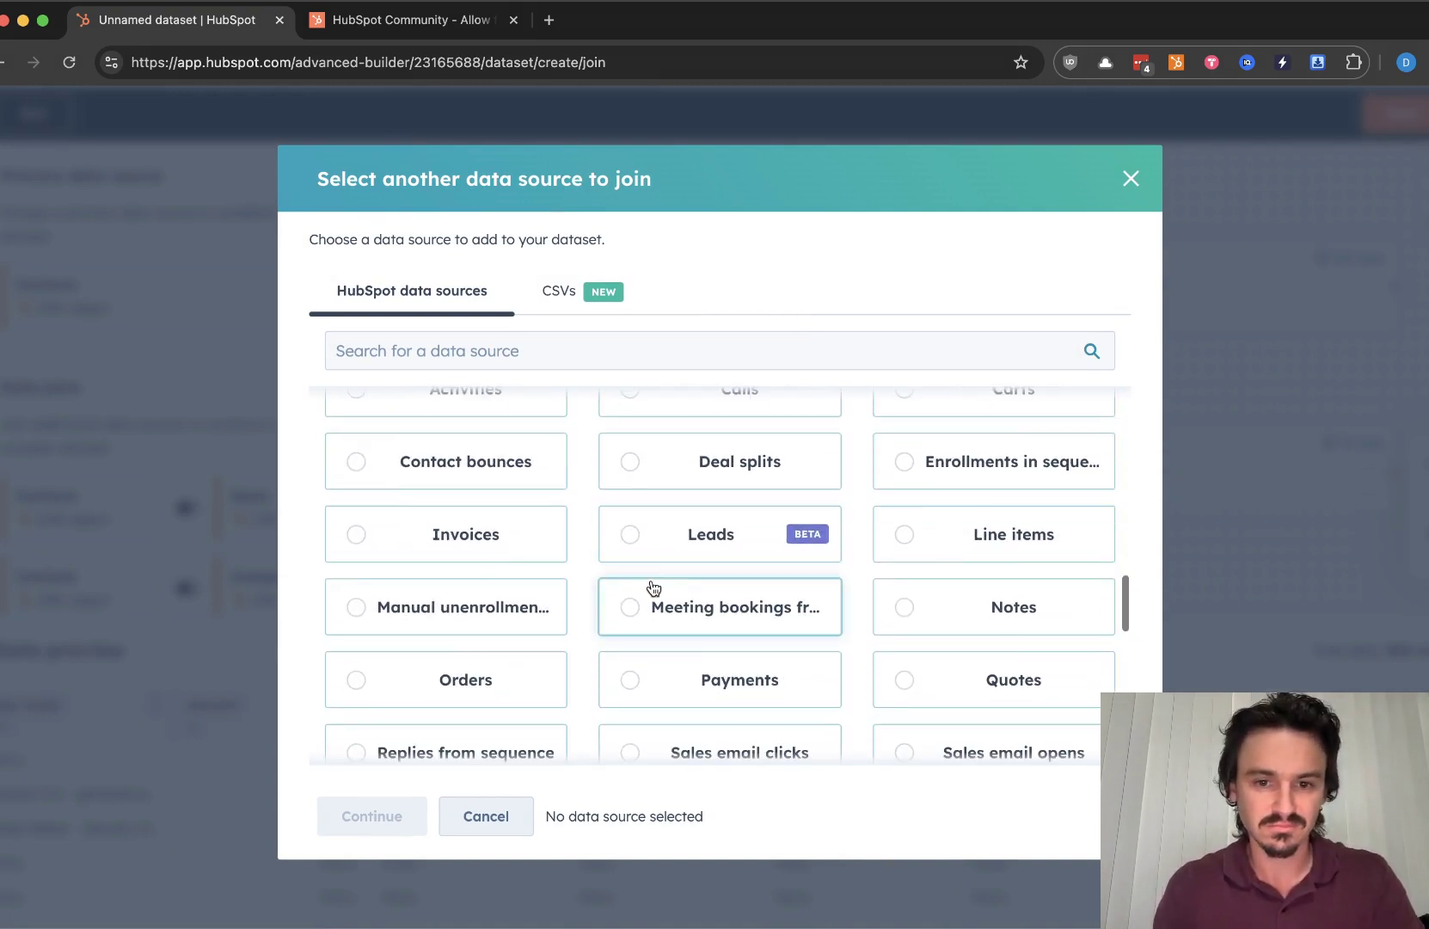
scroll(651, 587, up, 3)
click(686, 494)
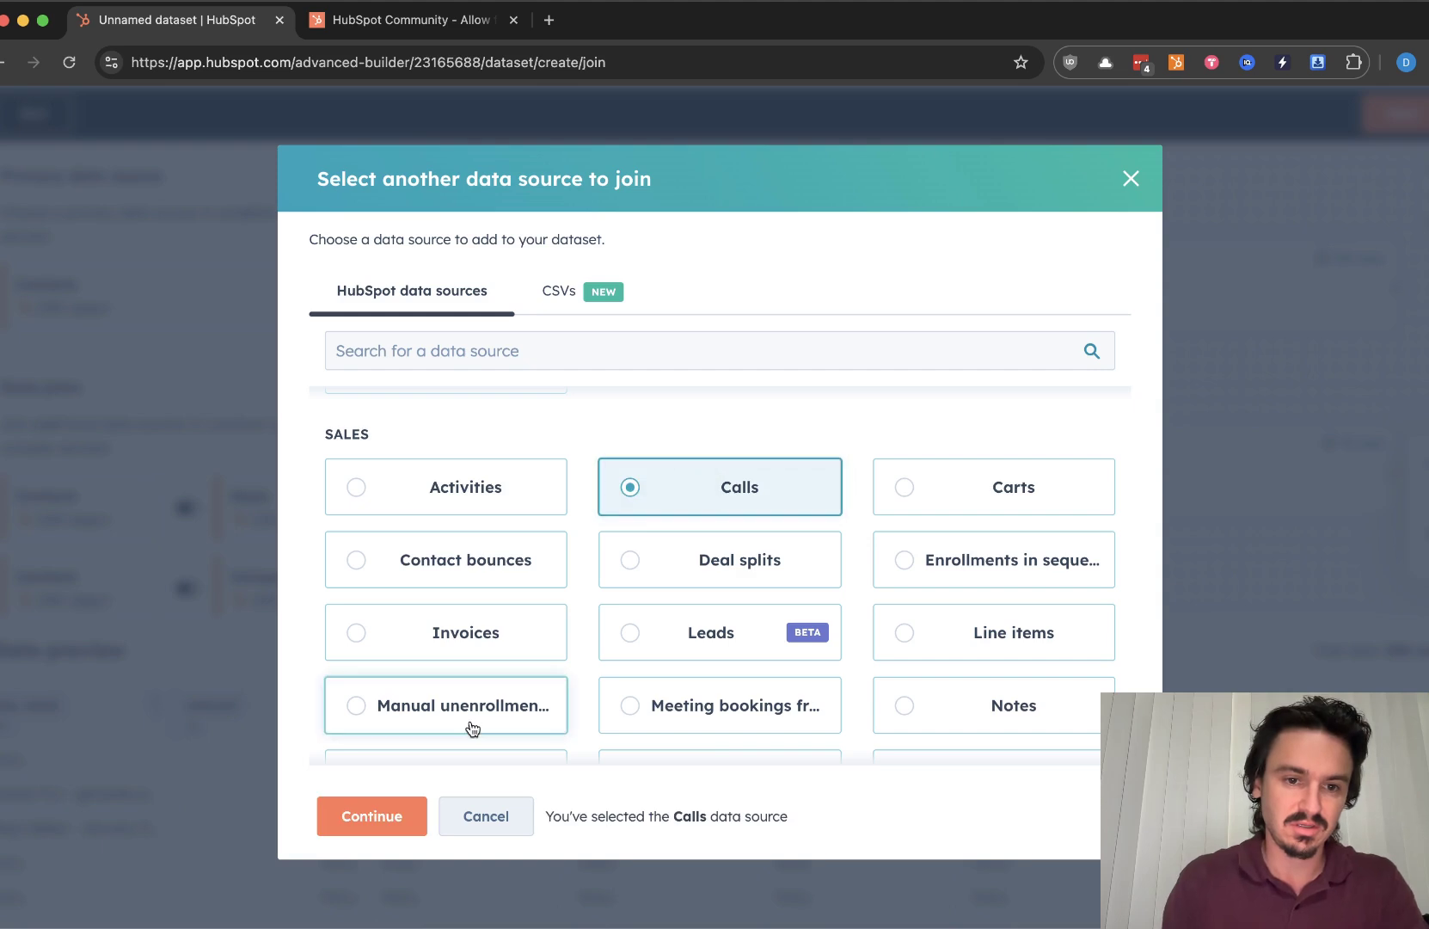
click(393, 821)
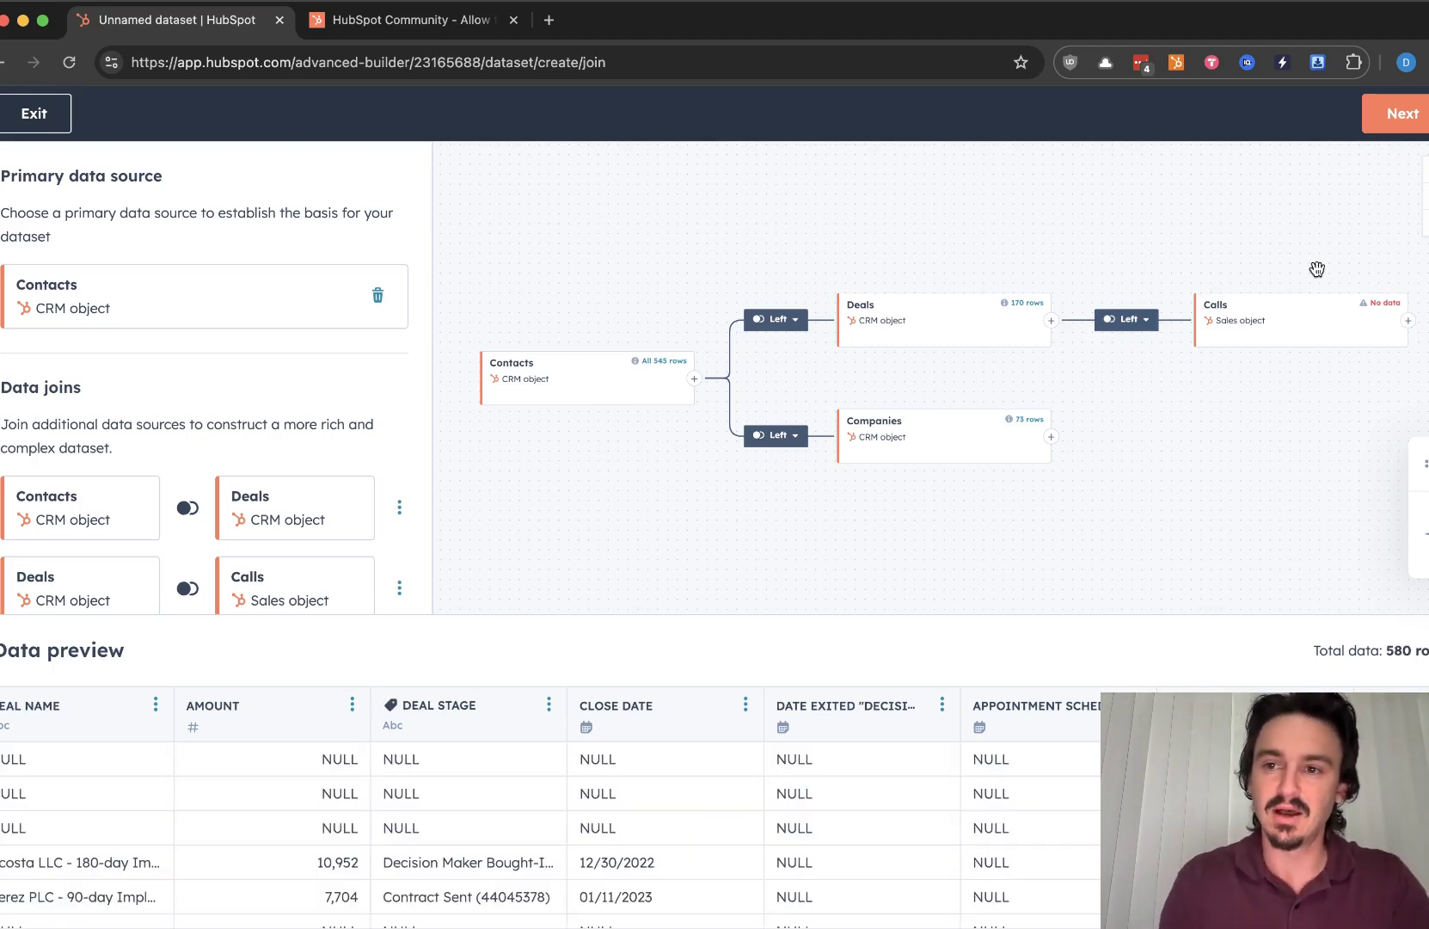
- Continue to the dataset's field setup, starting from scratch instead of adding the suggested properties
click(1407, 117)
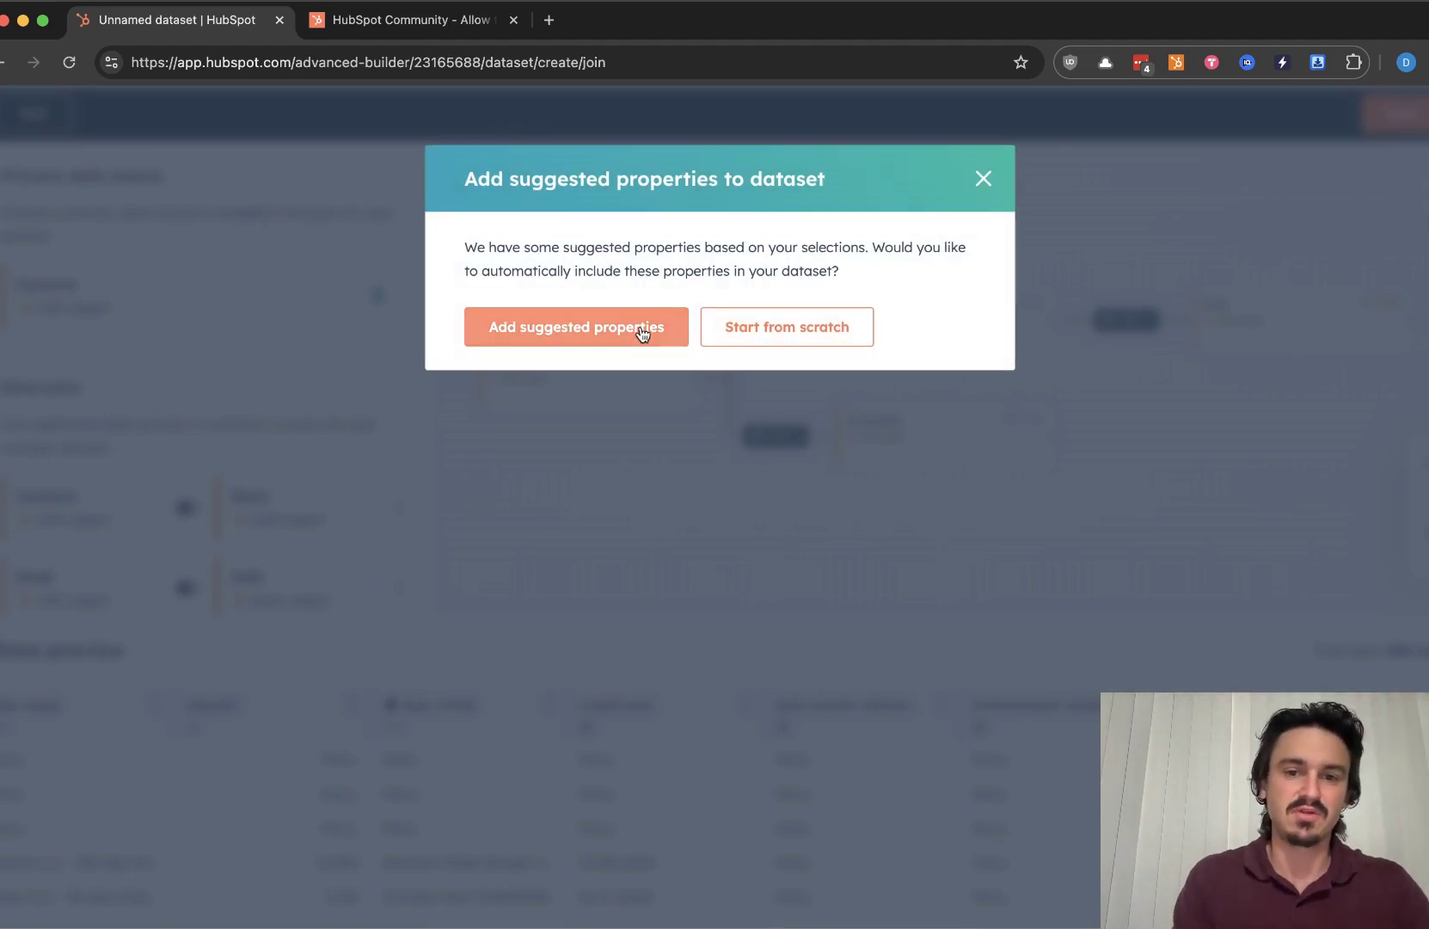
click(754, 337)
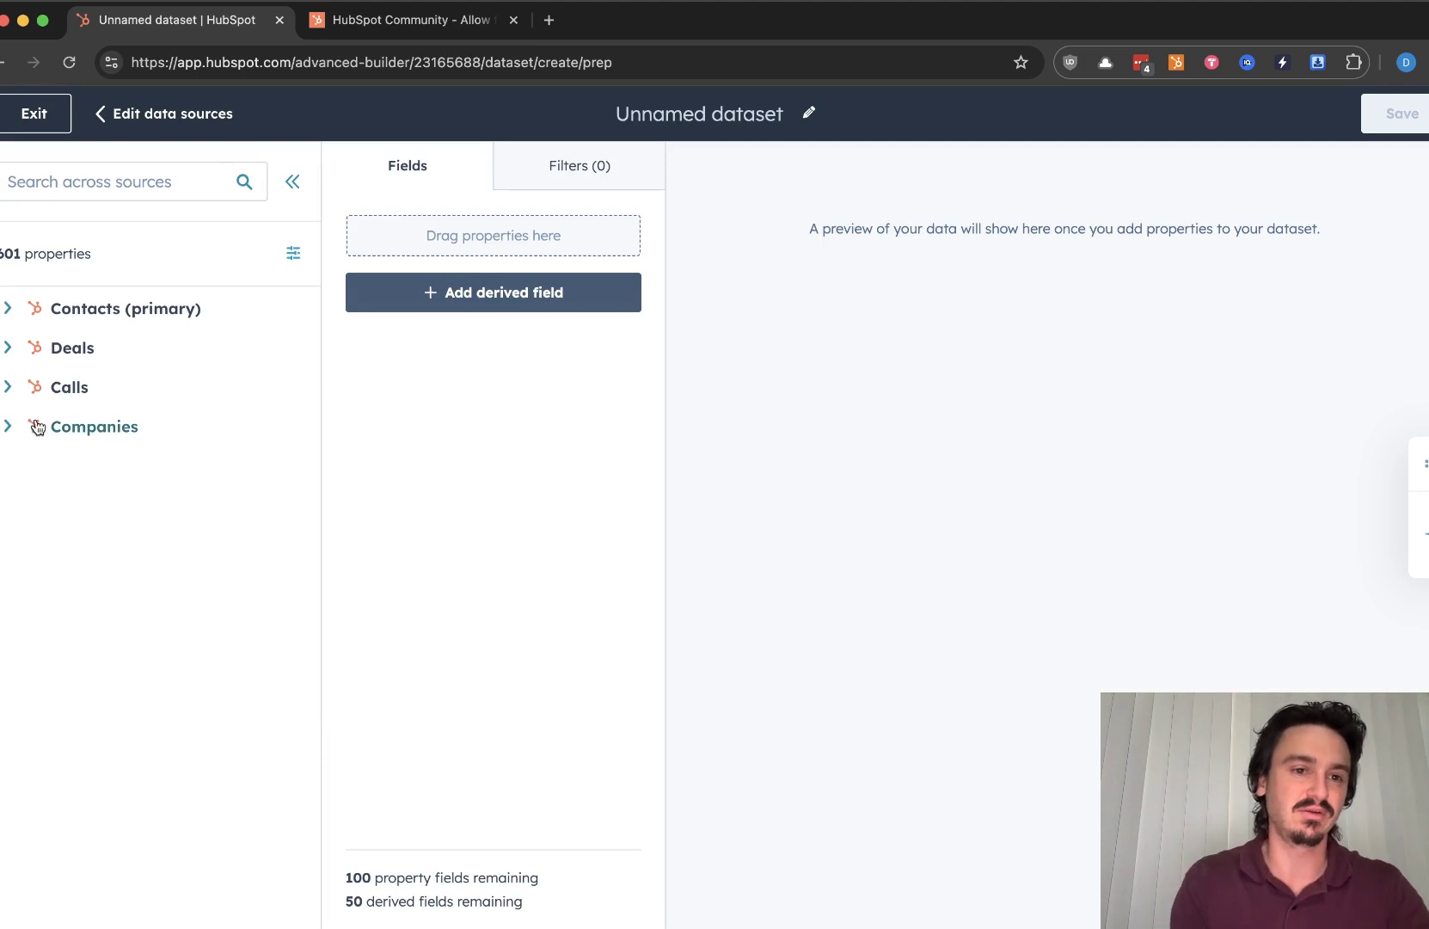
- Review the derived field types and the summary measure field editor, and close the editor without saving
click(463, 293)
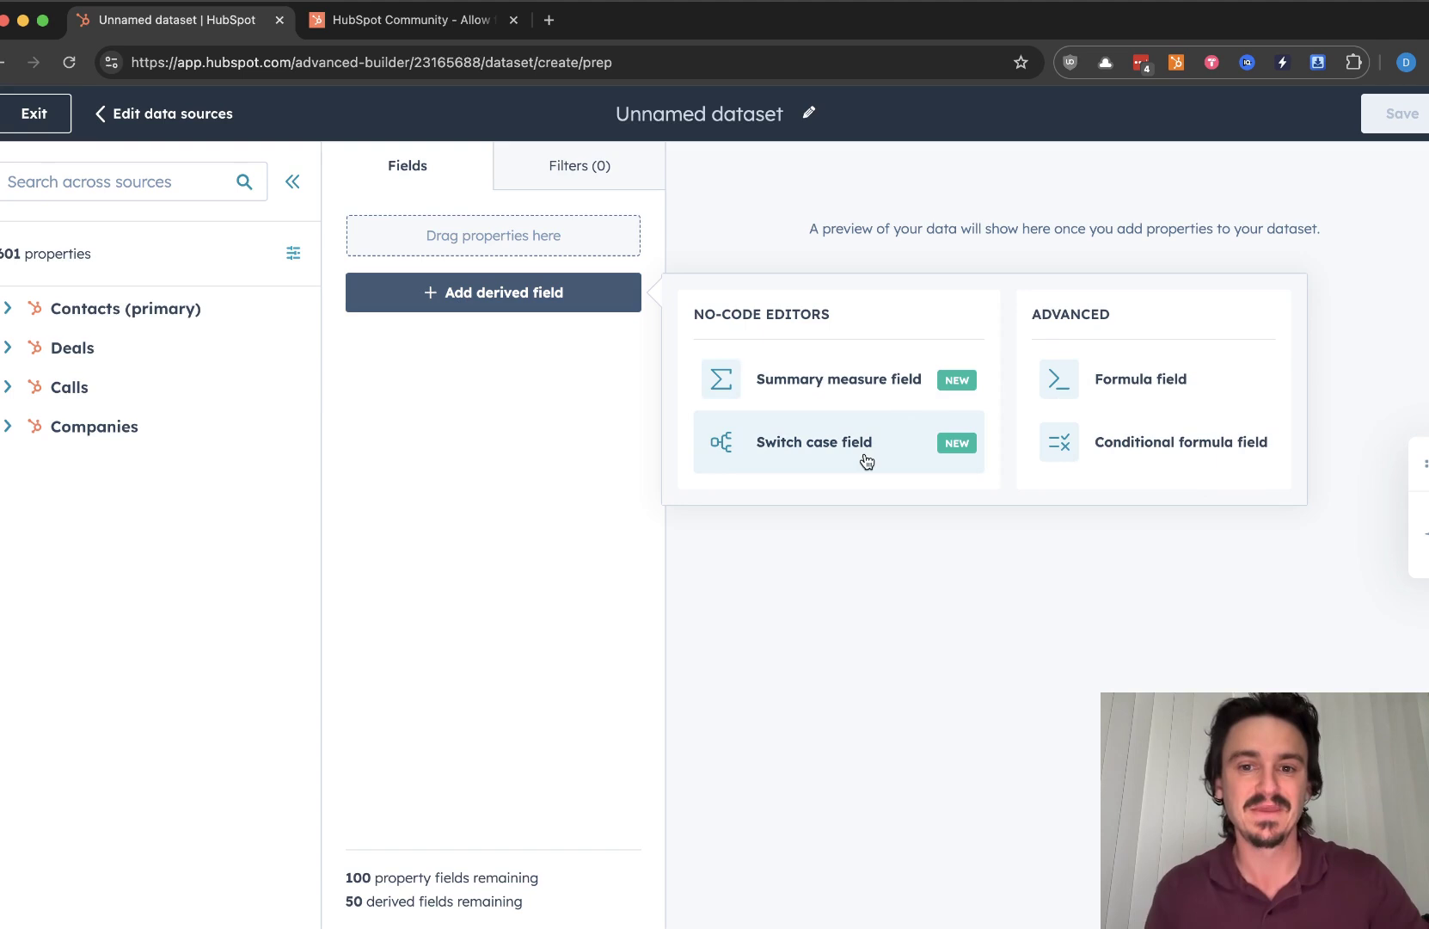
click(827, 381)
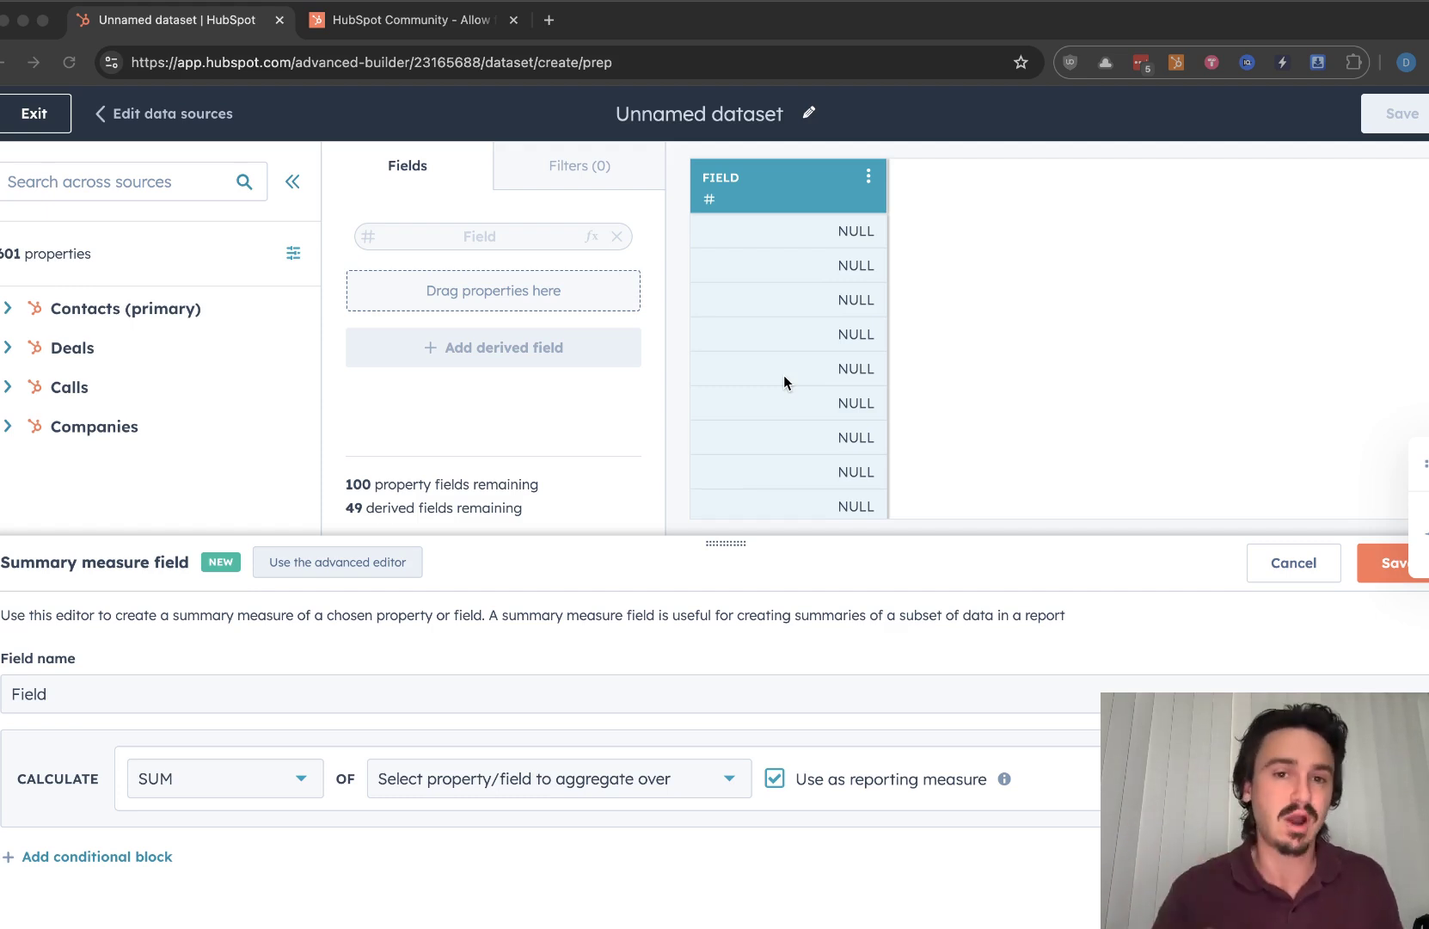
click(504, 382)
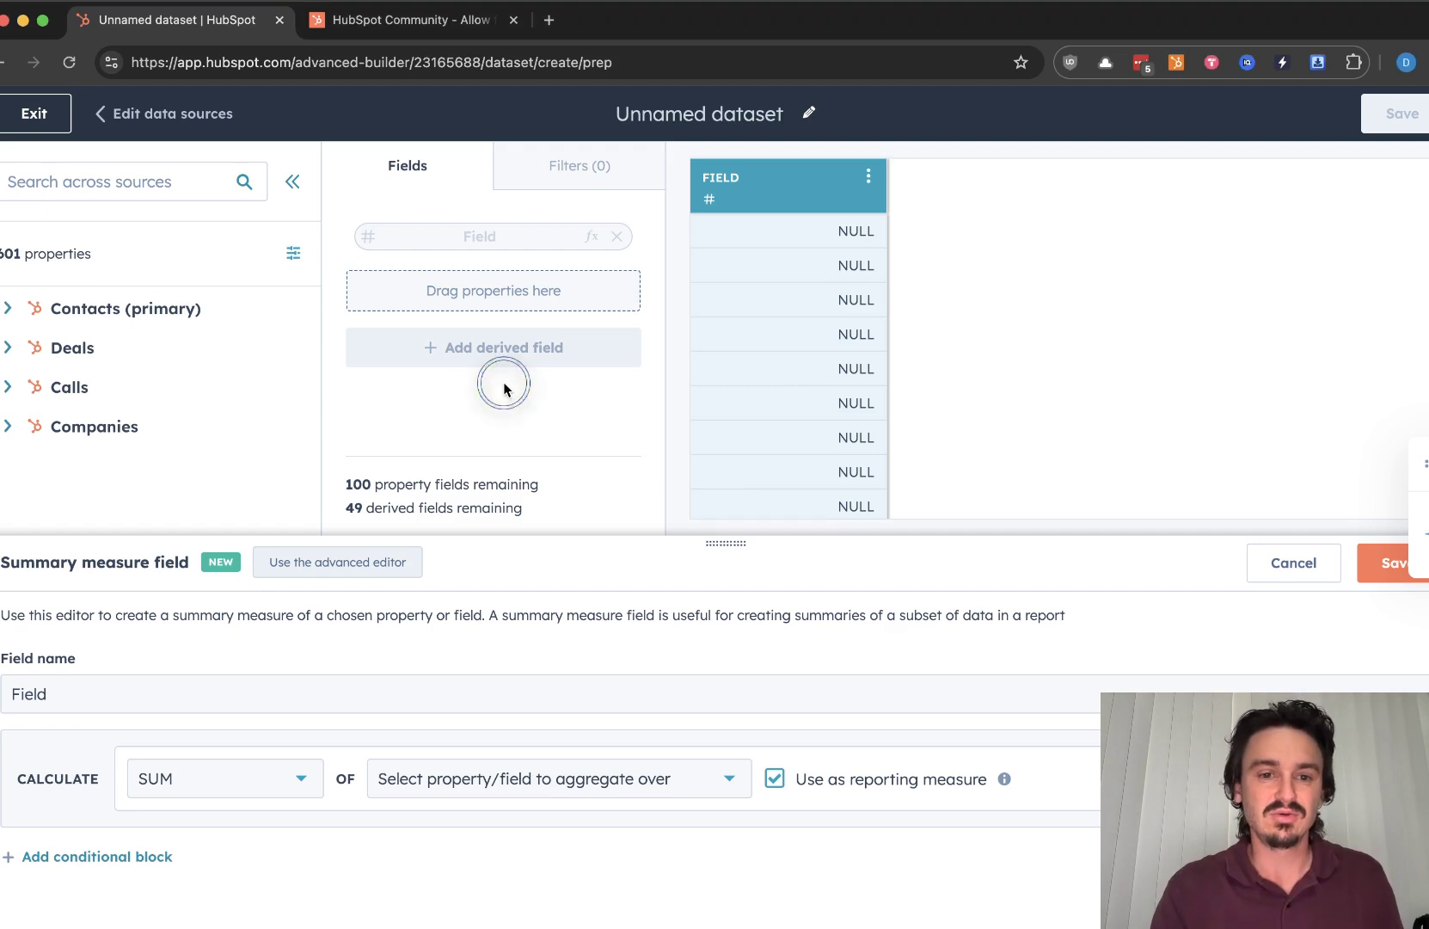
click(1303, 563)
- Start a new derived field of the advanced formula type
click(509, 297)
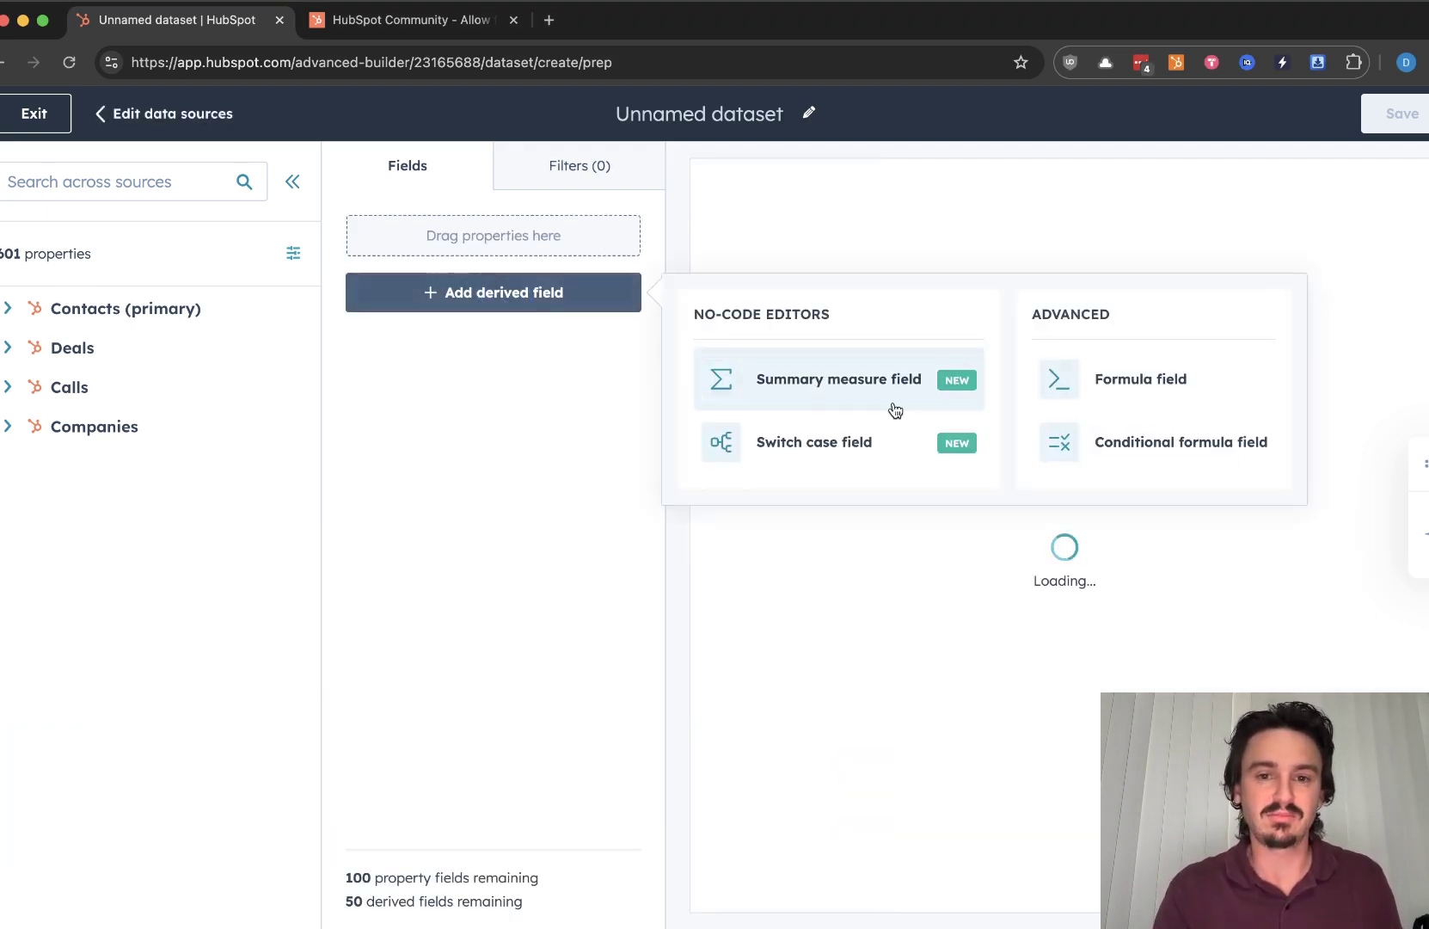
click(1150, 368)
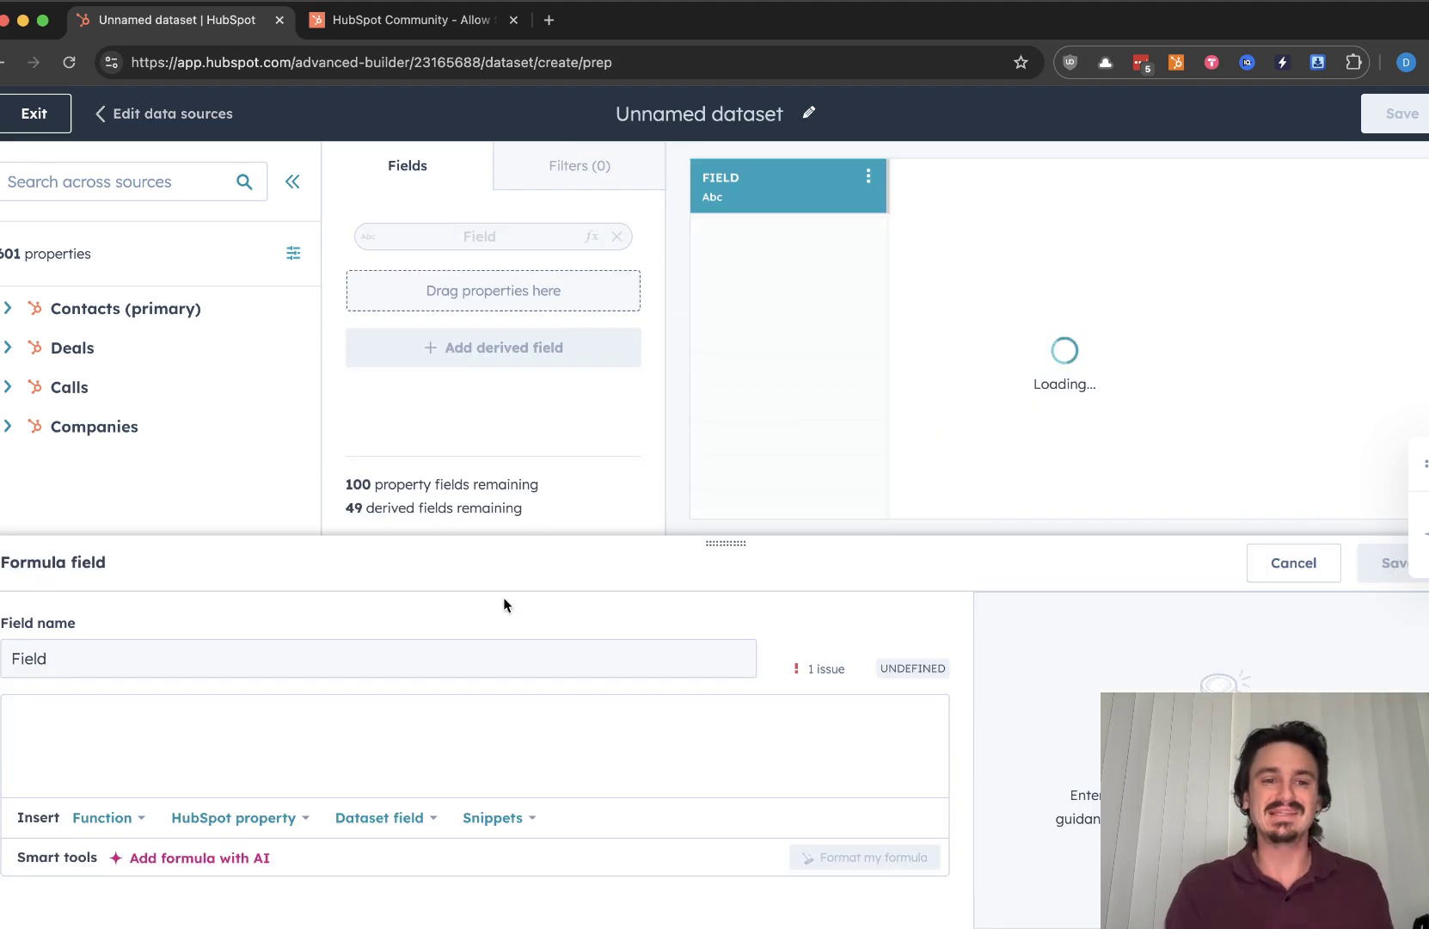